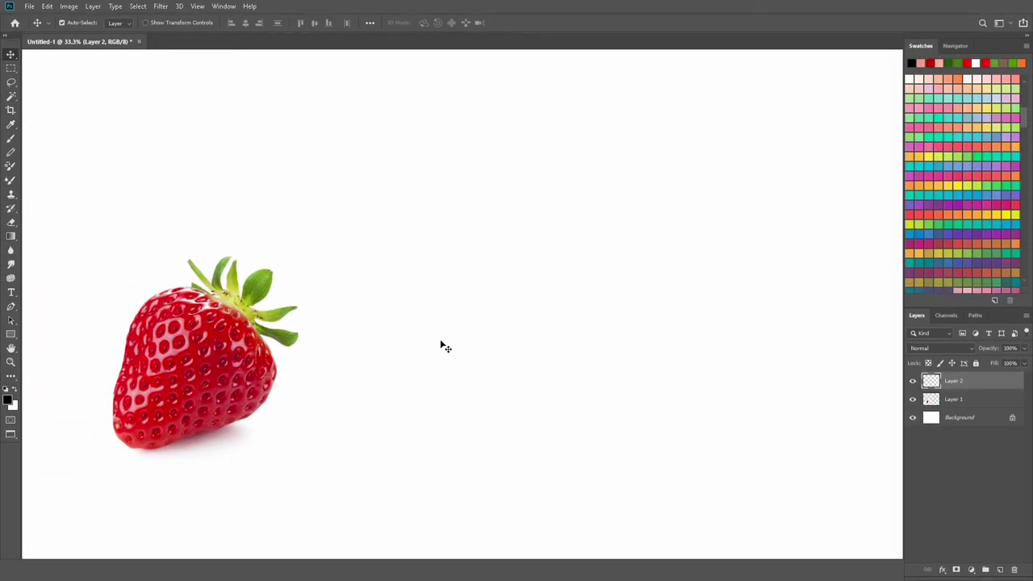
Sample the strawberry red and brush 'HOW TO DRAW A' beside the photo
key(i)
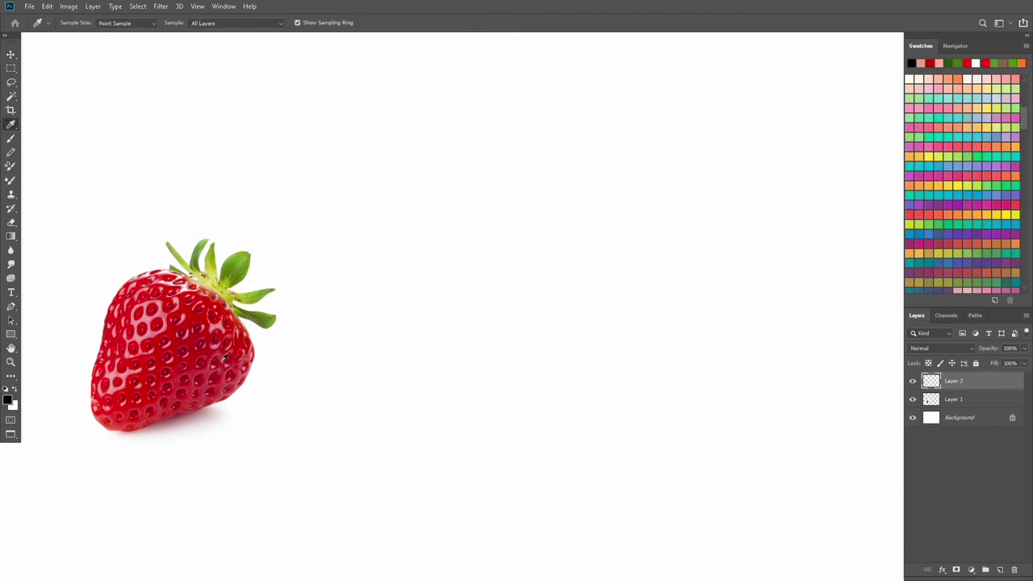
click(202, 310)
key(b)
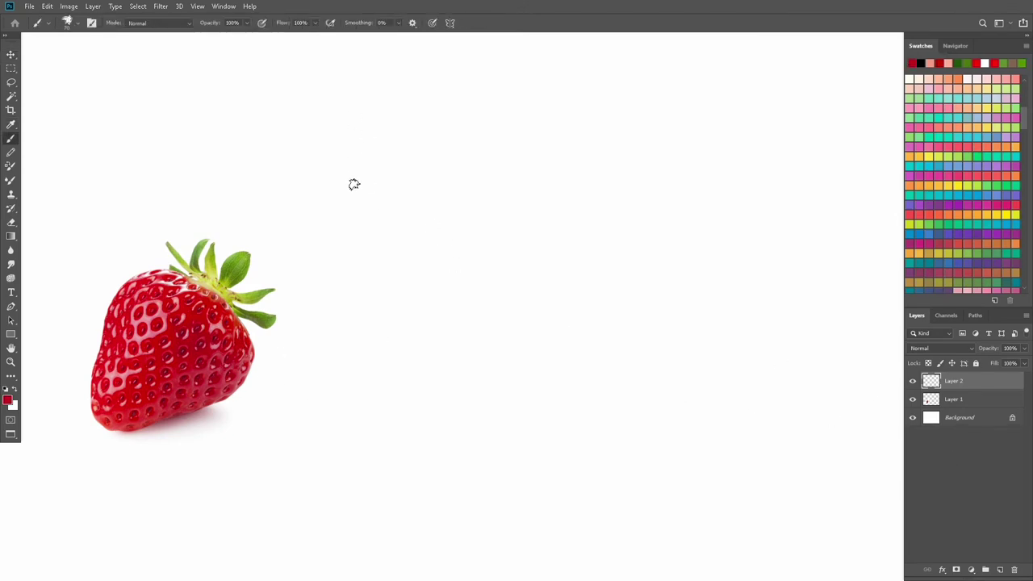
mouse_move(352, 182)
mouse_down()
mouse_move(347, 227)
mouse_move(342, 208)
mouse_up()
drag(379, 179, 377, 228)
mouse_move(412, 181)
mouse_down()
mouse_move(470, 201)
mouse_move(485, 165)
mouse_move(529, 210)
mouse_up()
mouse_move(500, 166)
mouse_down()
mouse_move(568, 163)
mouse_move(621, 207)
mouse_up()
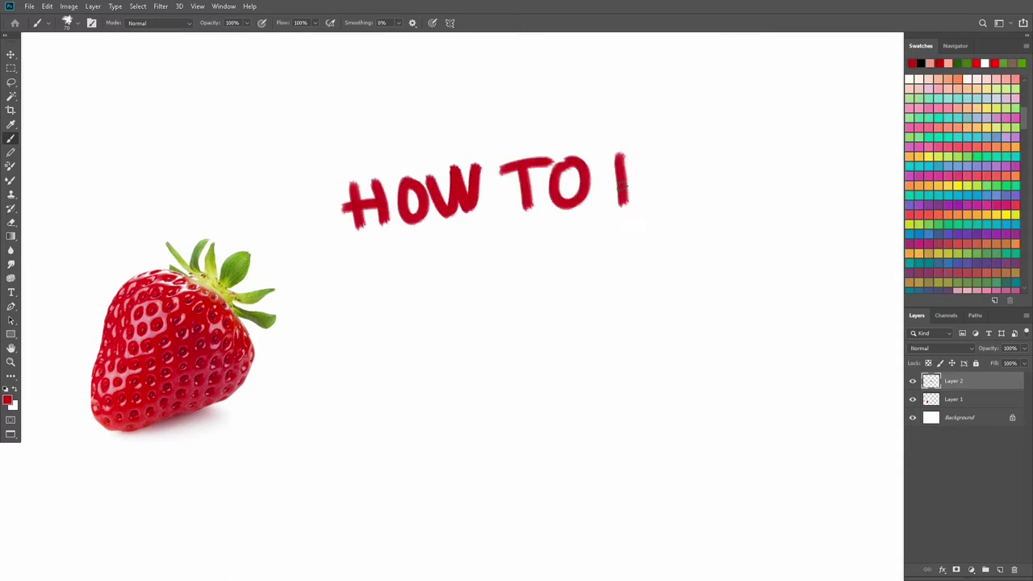
drag(618, 153, 623, 205)
drag(660, 150, 658, 204)
mouse_move(661, 149)
mouse_down()
mouse_move(667, 178)
mouse_move(699, 203)
mouse_move(741, 202)
mouse_move(744, 176)
mouse_move(791, 192)
mouse_move(799, 145)
mouse_up()
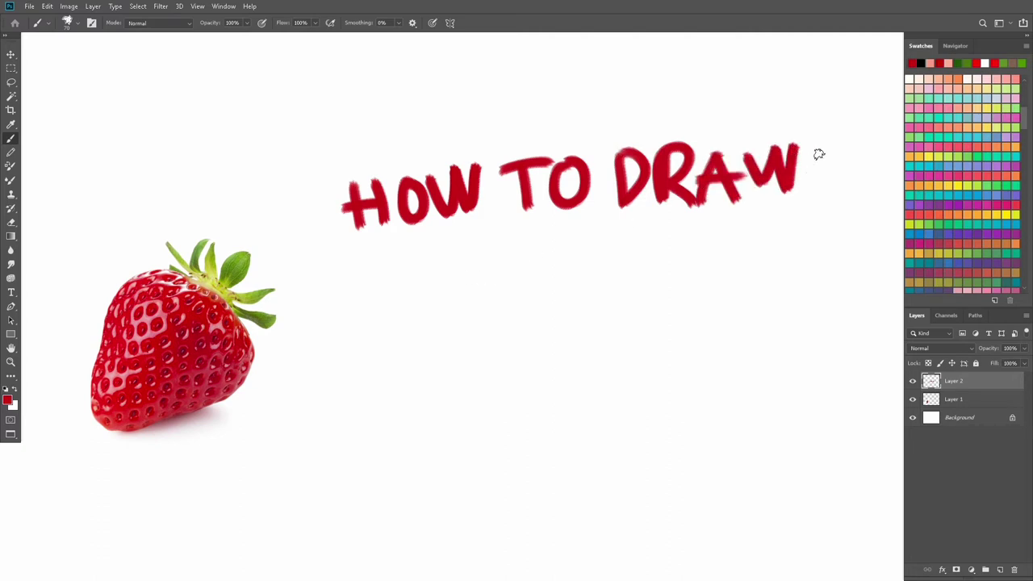
mouse_move(809, 197)
mouse_down()
mouse_move(838, 144)
mouse_move(857, 187)
mouse_move(879, 164)
mouse_up()
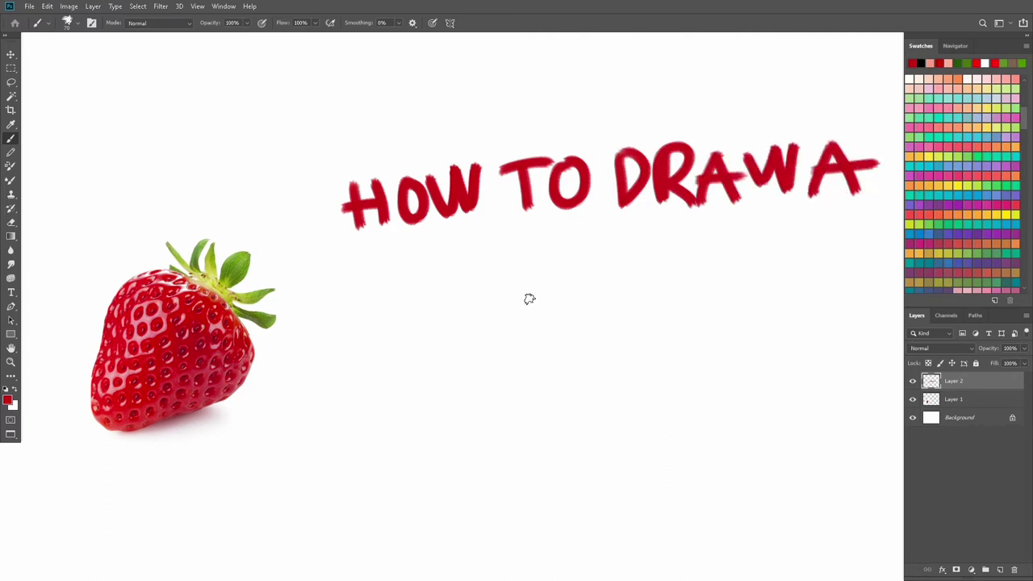
Sample the leaf green and brush 'STRAWBERRY' below the red title
key(i)
click(244, 259)
key(b)
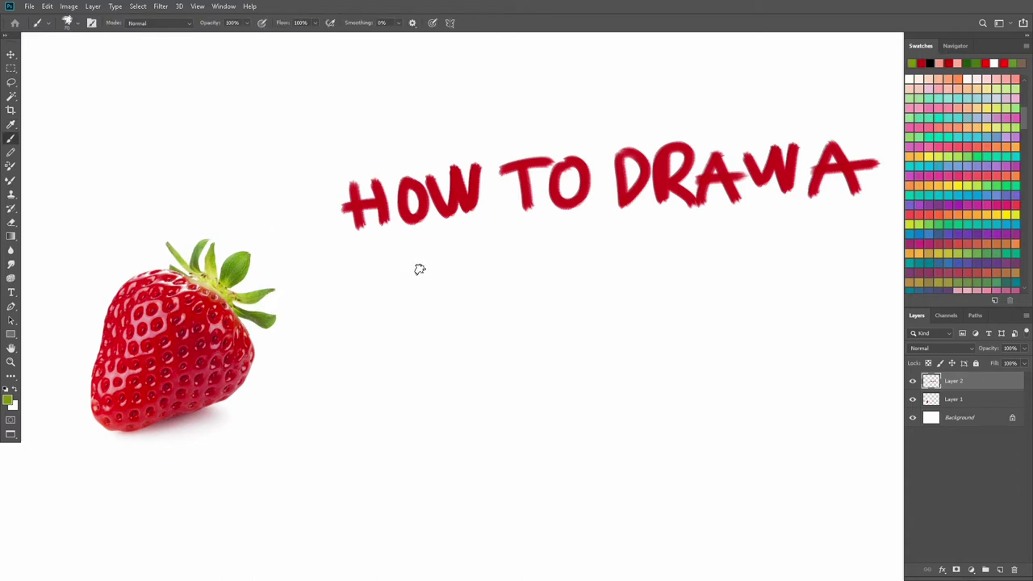
mouse_move(421, 260)
mouse_down()
mouse_move(391, 319)
mouse_move(440, 318)
mouse_move(468, 255)
mouse_move(474, 319)
mouse_up()
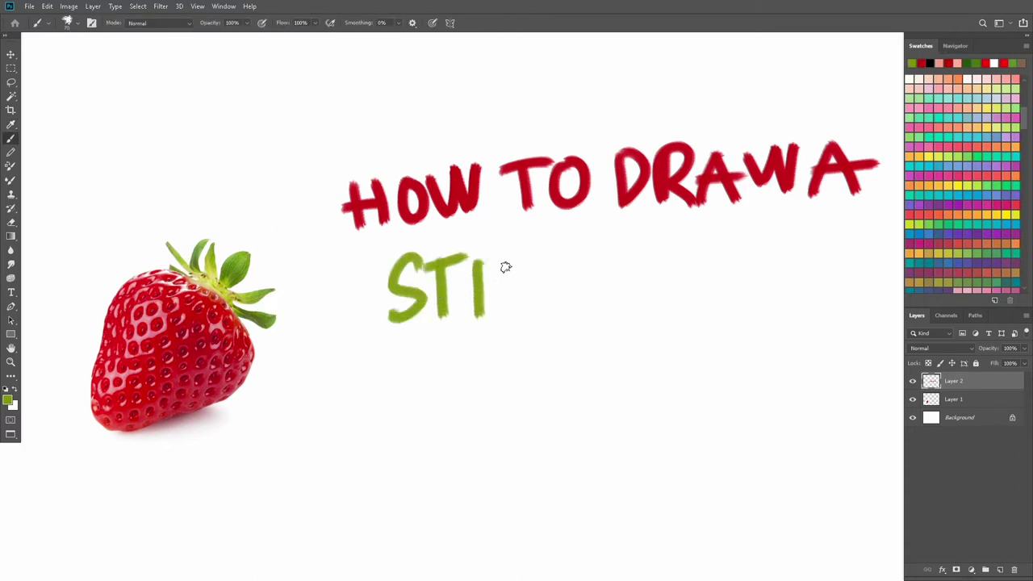
mouse_move(476, 252)
mouse_down()
mouse_move(525, 322)
mouse_move(550, 249)
mouse_move(577, 298)
mouse_move(575, 270)
mouse_move(636, 304)
mouse_move(656, 234)
mouse_move(667, 297)
mouse_up()
drag(666, 235, 670, 299)
mouse_move(717, 236)
mouse_down()
mouse_move(715, 292)
mouse_move(744, 236)
mouse_move(747, 260)
mouse_up()
mouse_move(714, 289)
mouse_down()
mouse_move(752, 283)
mouse_move(765, 230)
mouse_move(796, 287)
mouse_move(810, 230)
mouse_move(838, 282)
mouse_up()
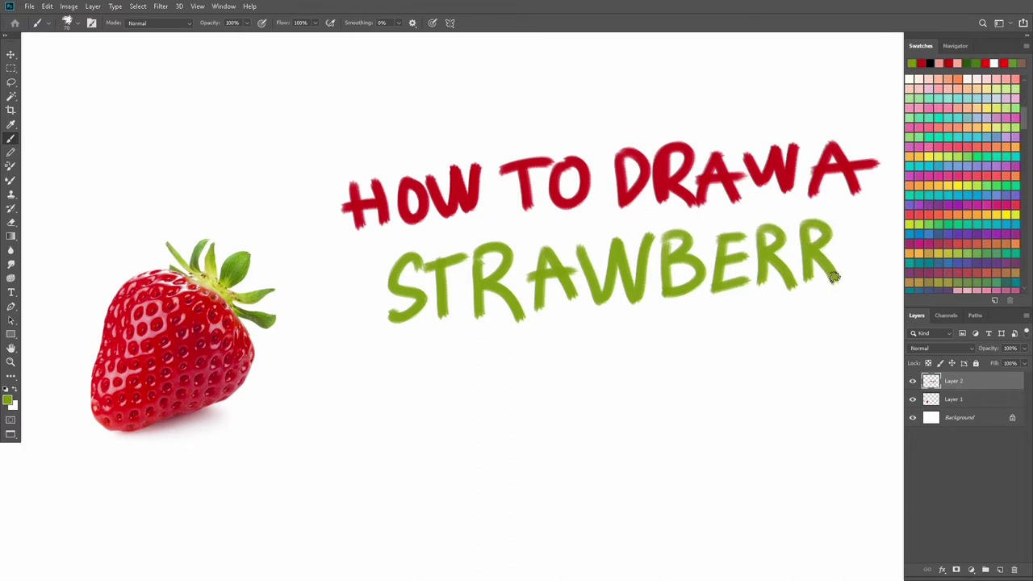
drag(840, 214, 860, 260)
drag(878, 211, 860, 298)
Add a green question mark, hide the lettering layer, and add an empty layer
drag(630, 363, 641, 395)
click(641, 406)
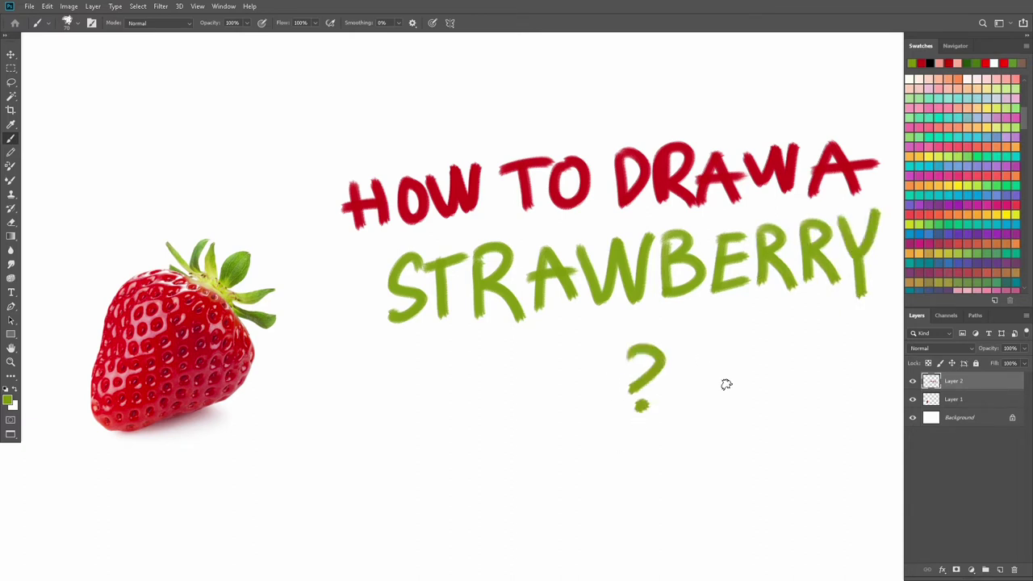
click(913, 381)
click(998, 569)
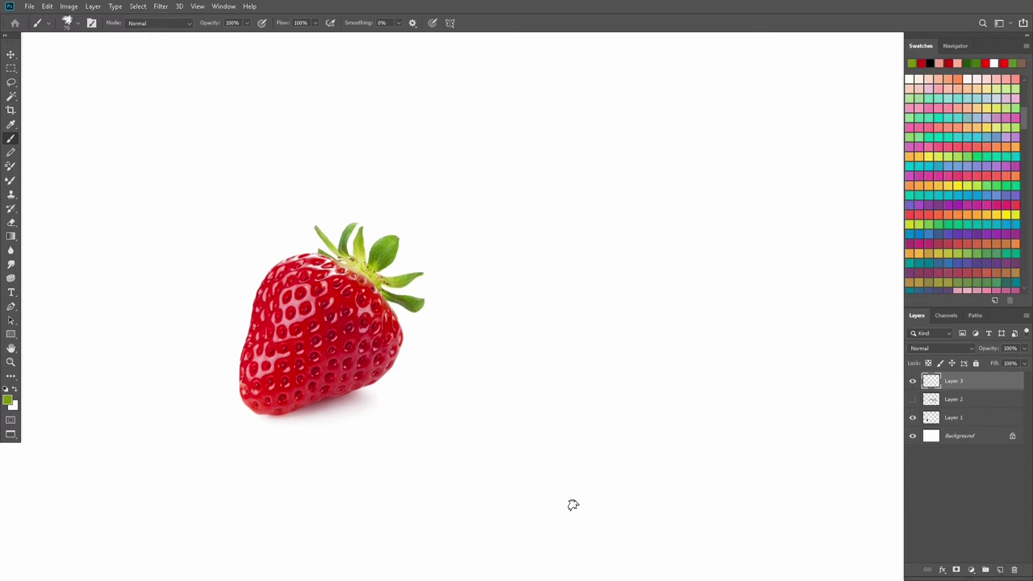
Sketch a black triangle outline around the strawberry photo
key(d)
drag(270, 248, 237, 405)
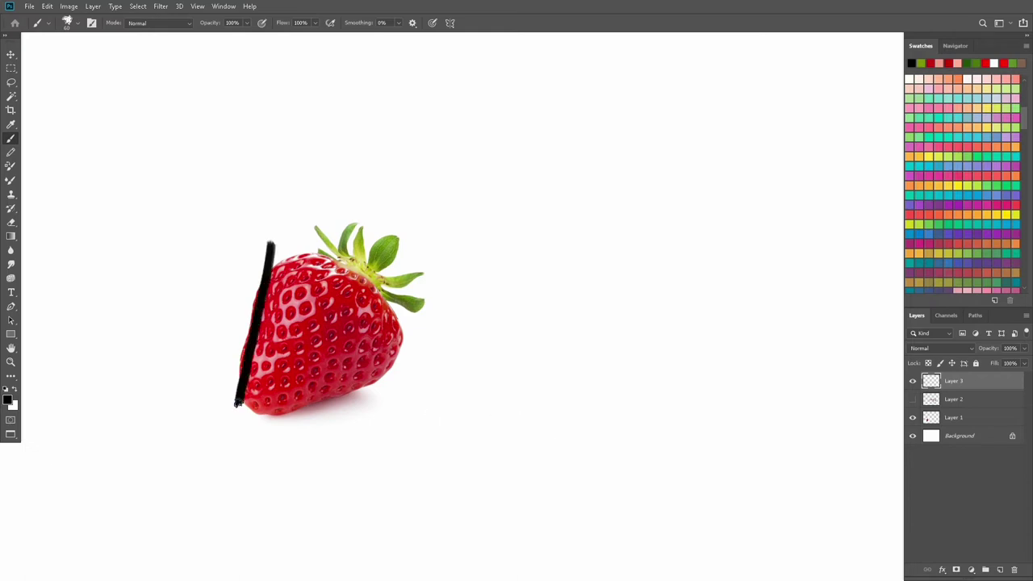
right_click(240, 403)
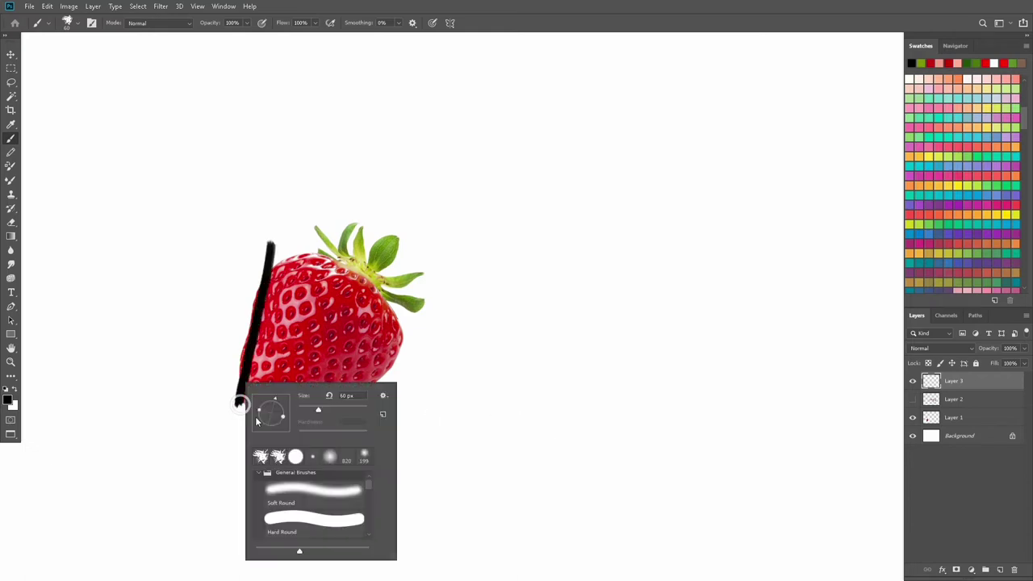
key(Escape)
mouse_move(240, 404)
mouse_down()
mouse_move(257, 420)
mouse_move(426, 355)
mouse_up()
mouse_move(270, 247)
mouse_down()
mouse_move(274, 224)
mouse_move(428, 355)
mouse_up()
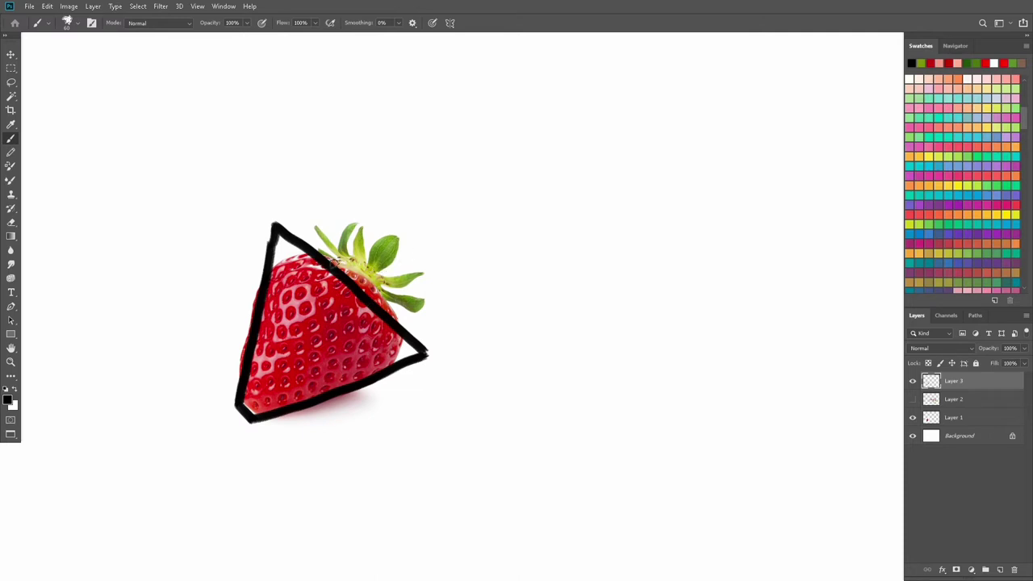
key(Delete)
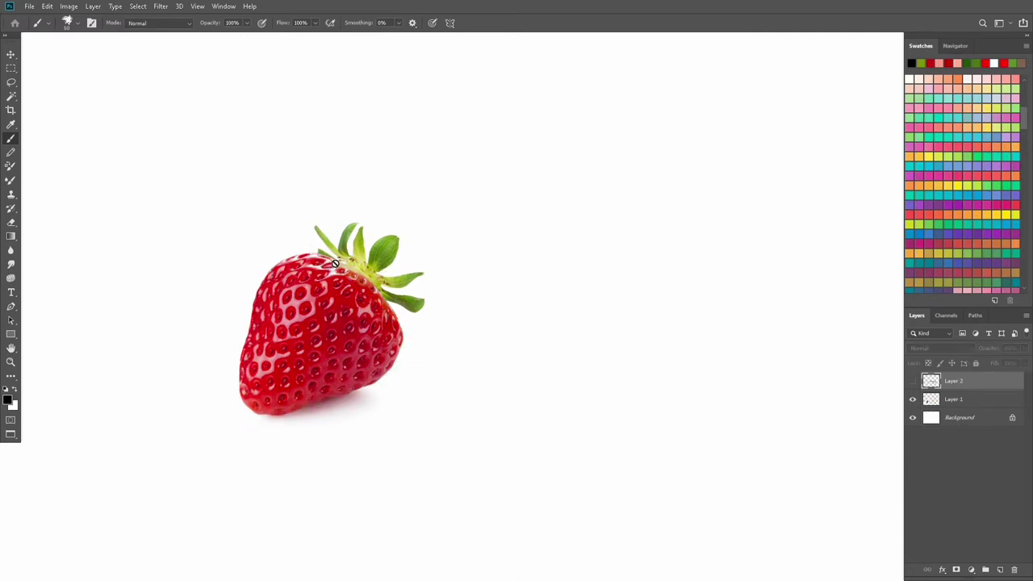
key(ctrl+z)
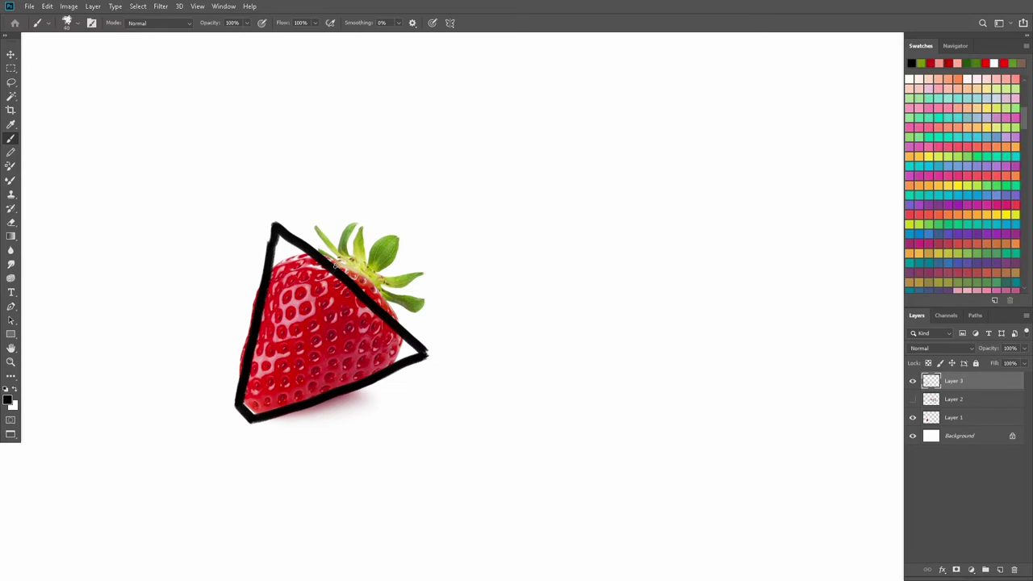
Add pointed black leaves, compare against the photo, then delete the sketch layer
drag(315, 243, 331, 262)
mouse_move(327, 206)
mouse_down()
mouse_move(334, 257)
mouse_move(332, 207)
mouse_move(351, 248)
mouse_move(377, 262)
mouse_up()
key(ctrl+z)
mouse_move(417, 238)
mouse_down()
mouse_move(391, 277)
mouse_move(426, 283)
mouse_move(391, 305)
mouse_move(420, 324)
mouse_up()
click(912, 418)
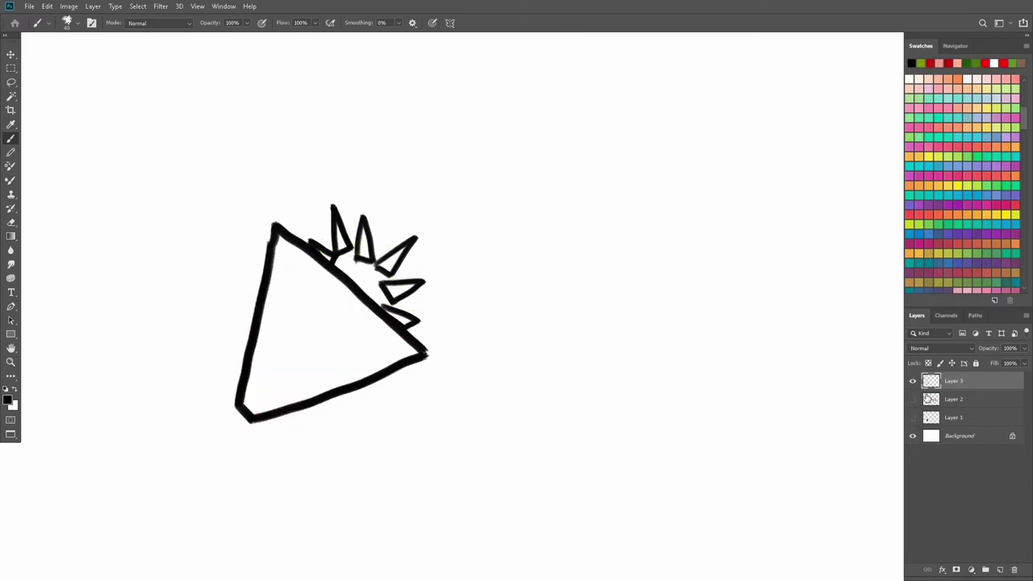
click(914, 419)
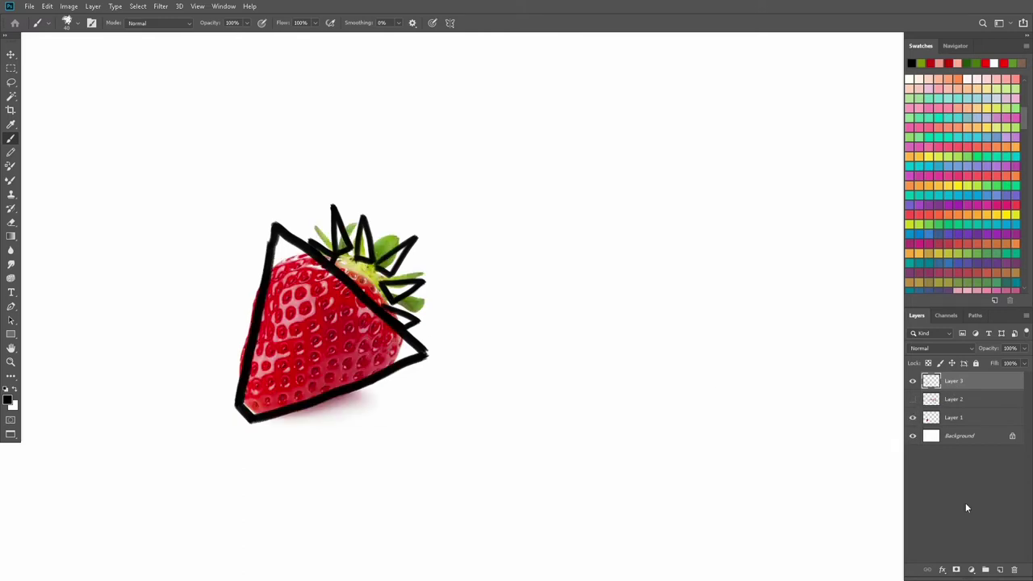
key(Delete)
drag(598, 382, 468, 385)
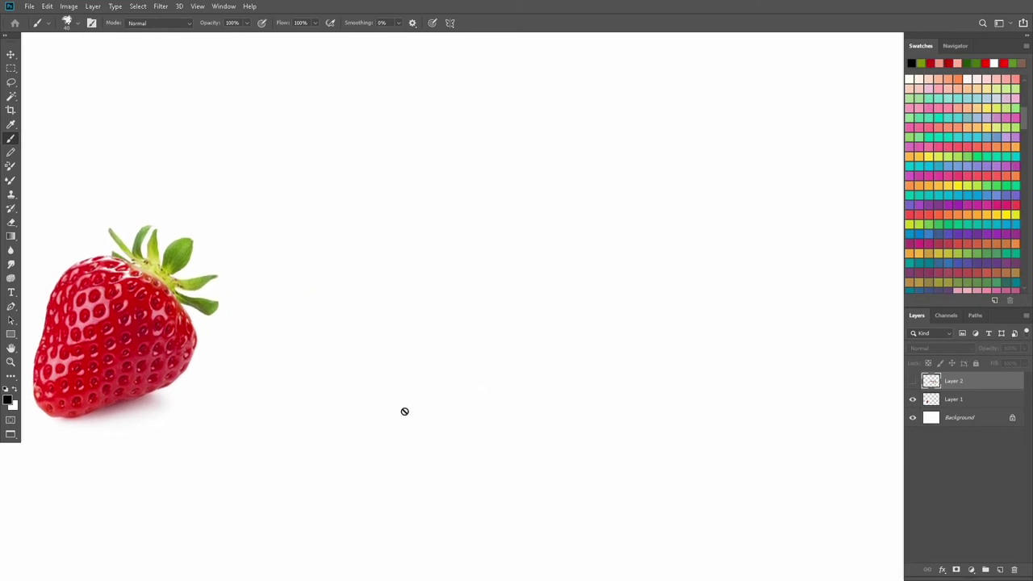
Sample the strawberry red and outline a rounded-triangle body on a new layer
key(i)
click(152, 305)
key(b)
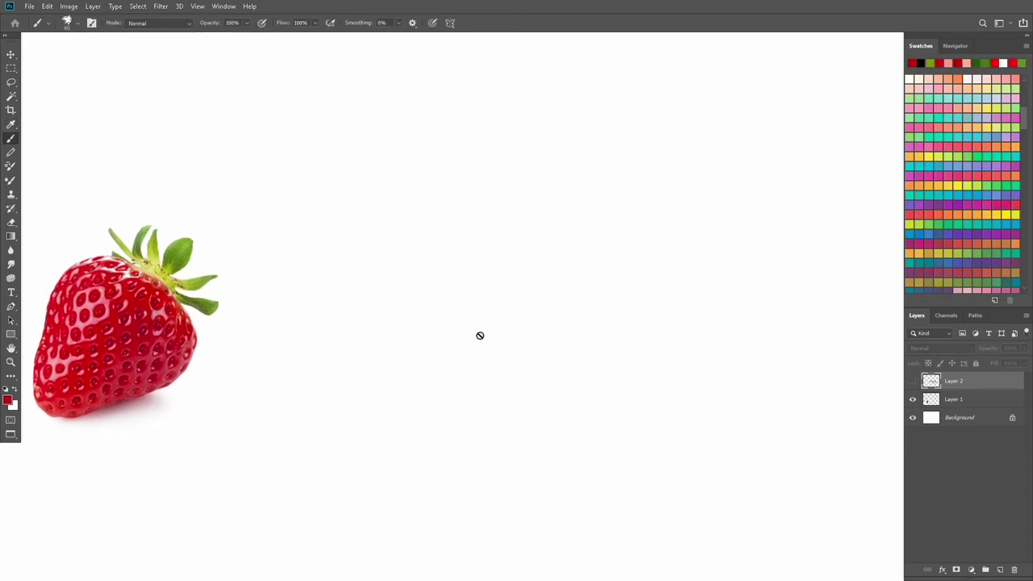
click(1000, 570)
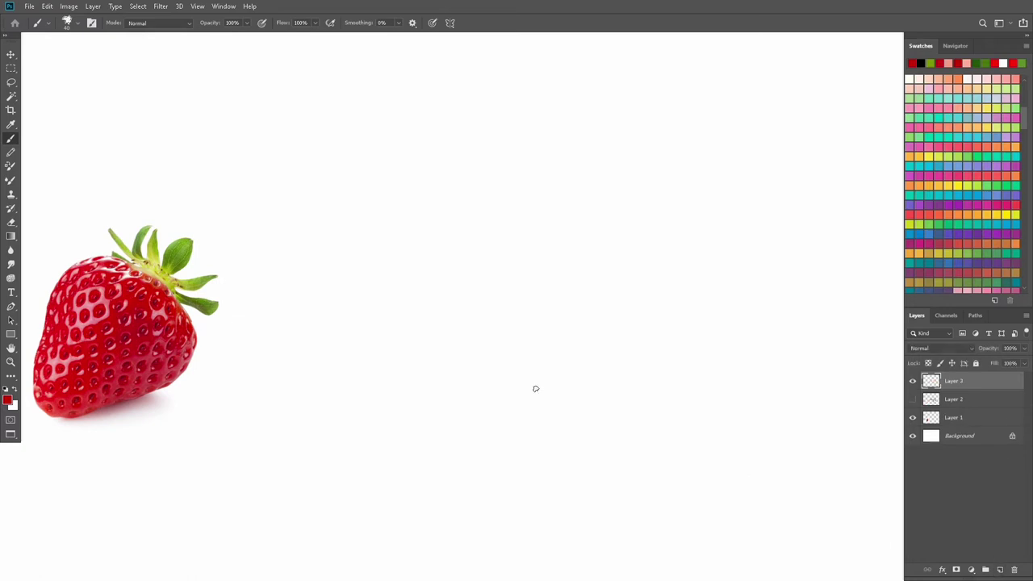
mouse_move(421, 314)
mouse_down()
mouse_move(412, 403)
mouse_move(480, 396)
mouse_move(512, 350)
mouse_move(496, 328)
mouse_up()
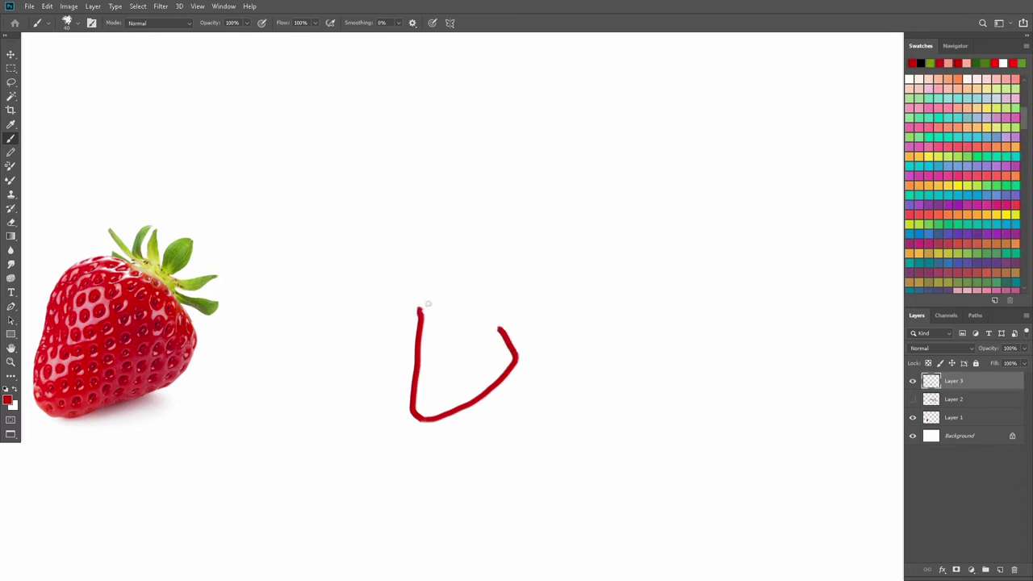
mouse_move(428, 304)
mouse_down()
mouse_move(460, 304)
mouse_move(493, 326)
mouse_up()
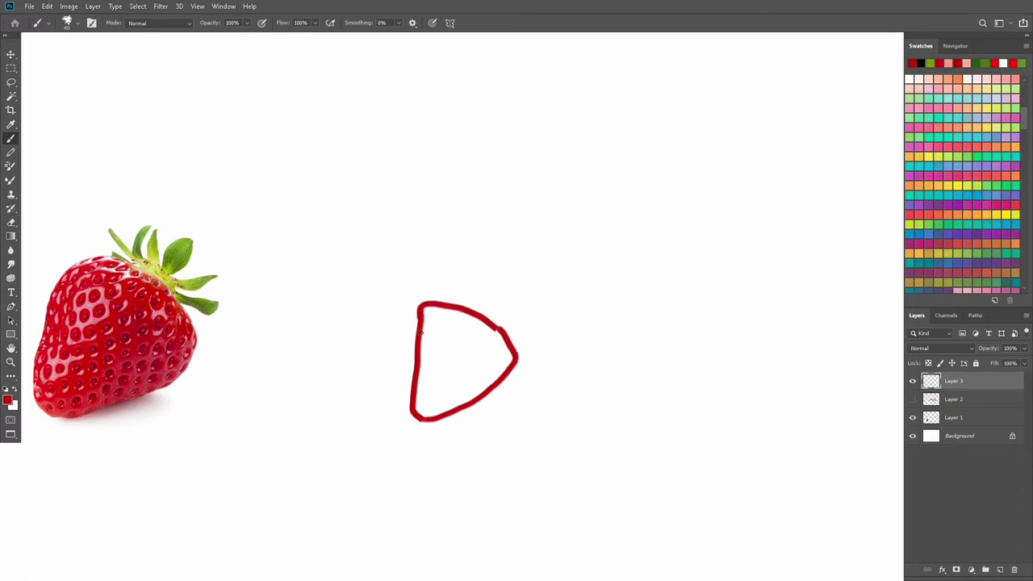
mouse_move(420, 332)
mouse_down()
mouse_move(420, 375)
mouse_move(428, 310)
mouse_move(432, 360)
mouse_move(456, 350)
mouse_move(454, 387)
mouse_move(502, 369)
mouse_move(494, 347)
mouse_move(481, 356)
mouse_move(476, 335)
mouse_move(443, 317)
mouse_move(548, 314)
mouse_move(575, 300)
mouse_up()
Fill the body solid red, zooming in to cover white gaps and widen edges
right_click(456, 371)
click(449, 346)
scroll(445, 346, up, 1)
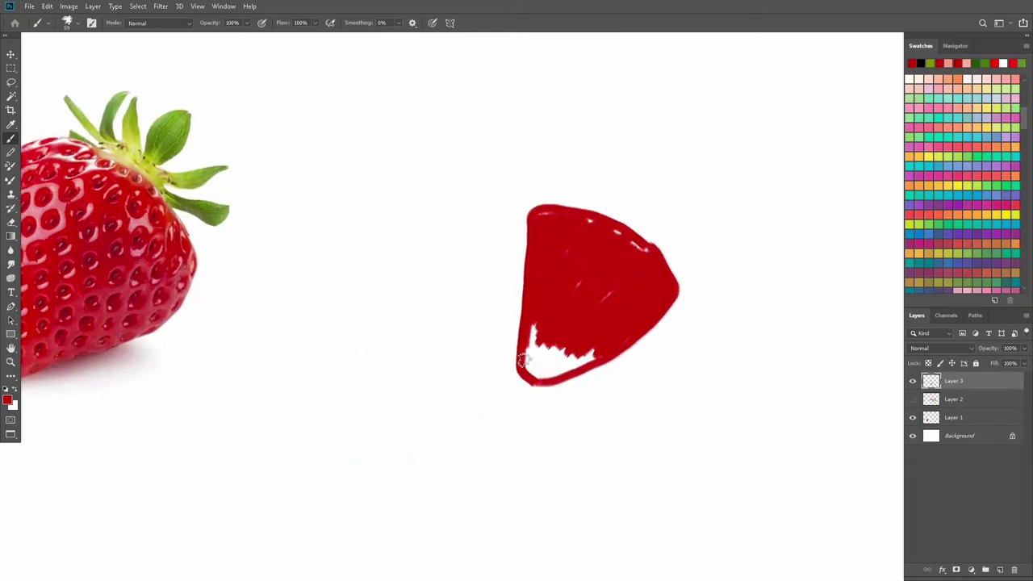
mouse_move(523, 359)
mouse_down()
mouse_move(577, 363)
mouse_move(550, 352)
mouse_move(565, 341)
mouse_up()
mouse_move(637, 246)
mouse_down()
mouse_move(604, 226)
mouse_move(574, 286)
mouse_up()
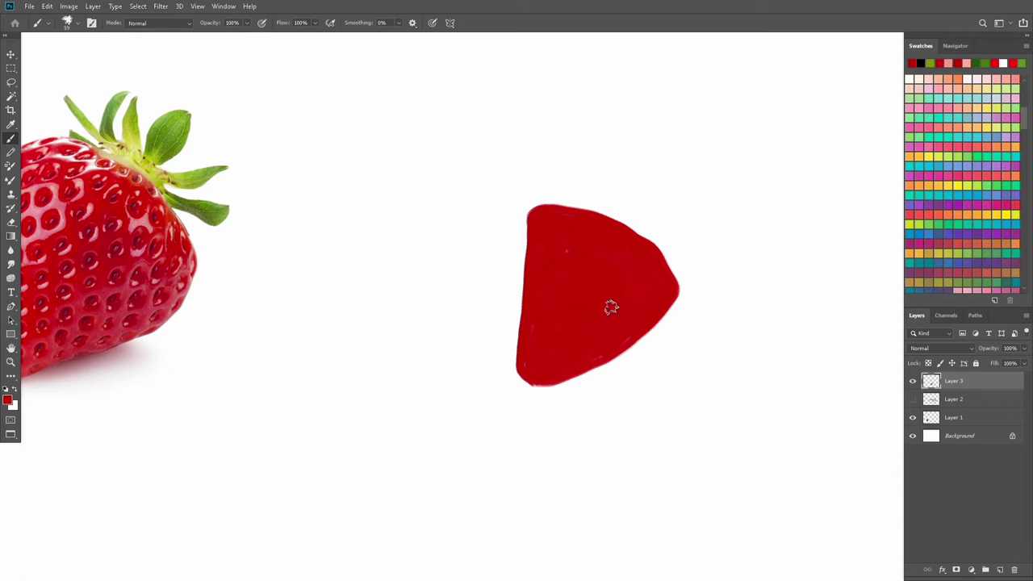
scroll(597, 307, left, 3)
mouse_move(583, 234)
mouse_down()
mouse_move(565, 364)
mouse_move(633, 396)
mouse_up()
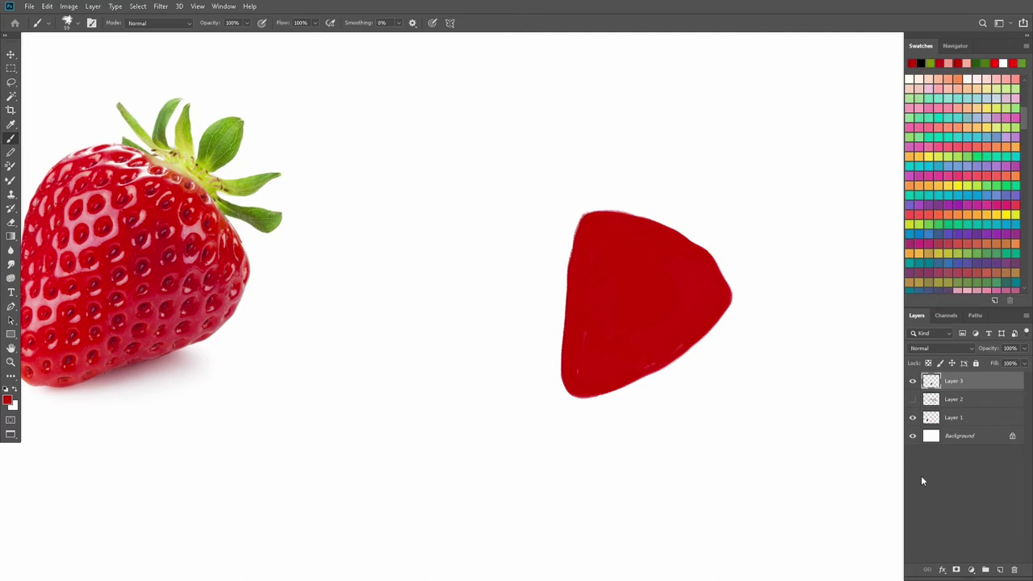
Add a new layer above Layer 2 and circle the reference stem in red
click(960, 402)
click(1000, 572)
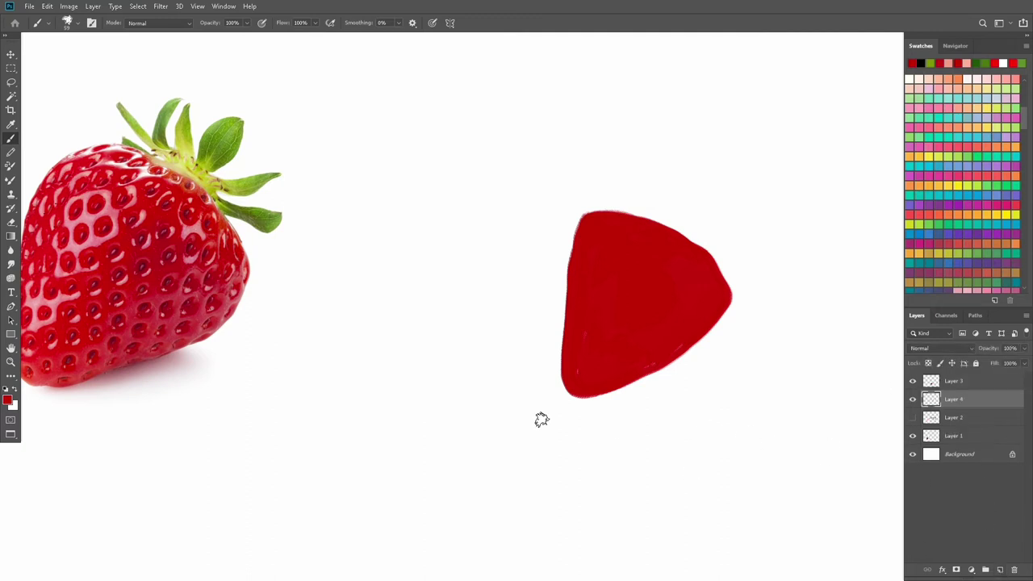
drag(244, 101, 268, 93)
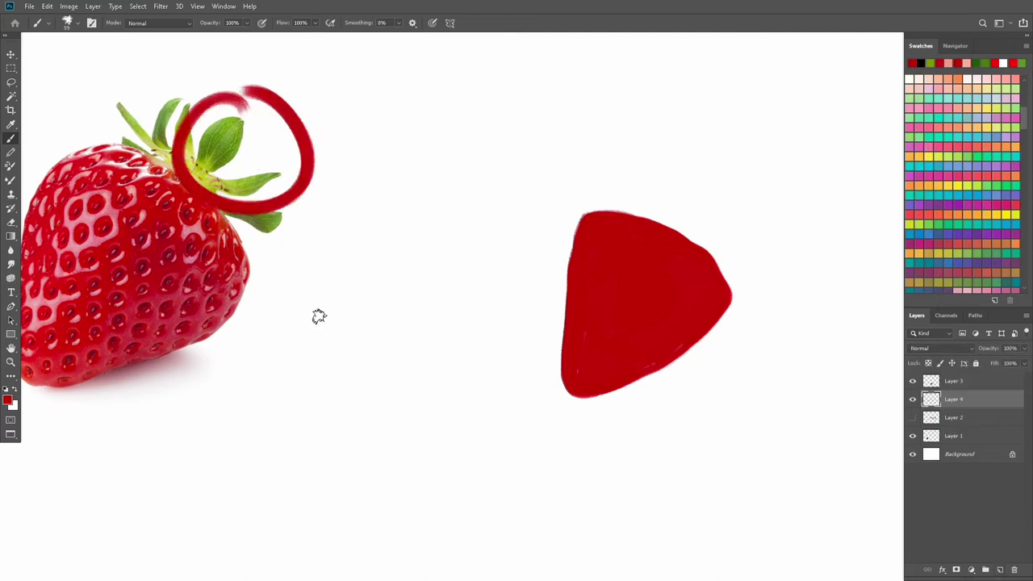
Sample the leaf green and paint pointed leaves crowning the red body
alt+click(216, 152)
right_click(606, 230)
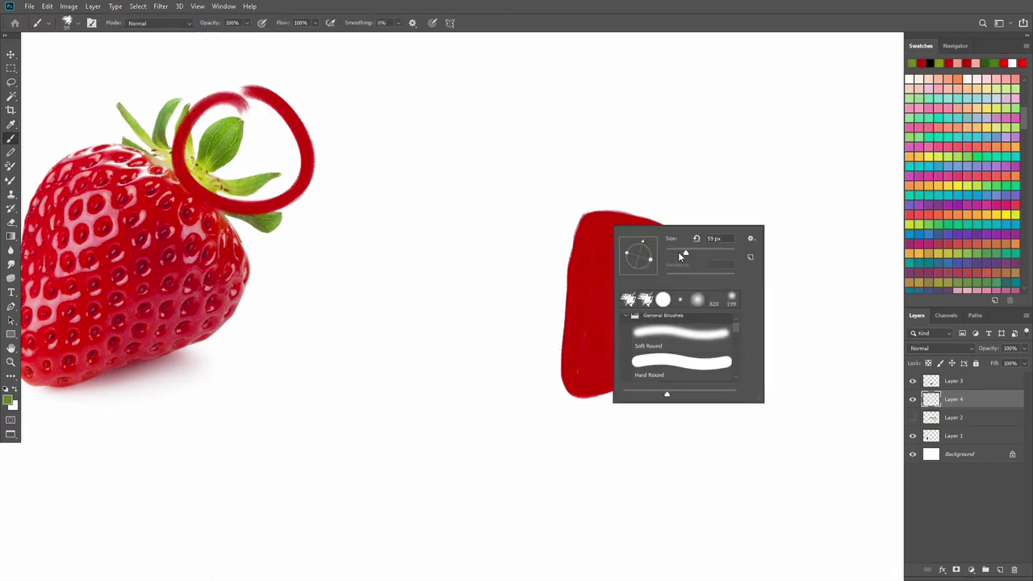
click(641, 215)
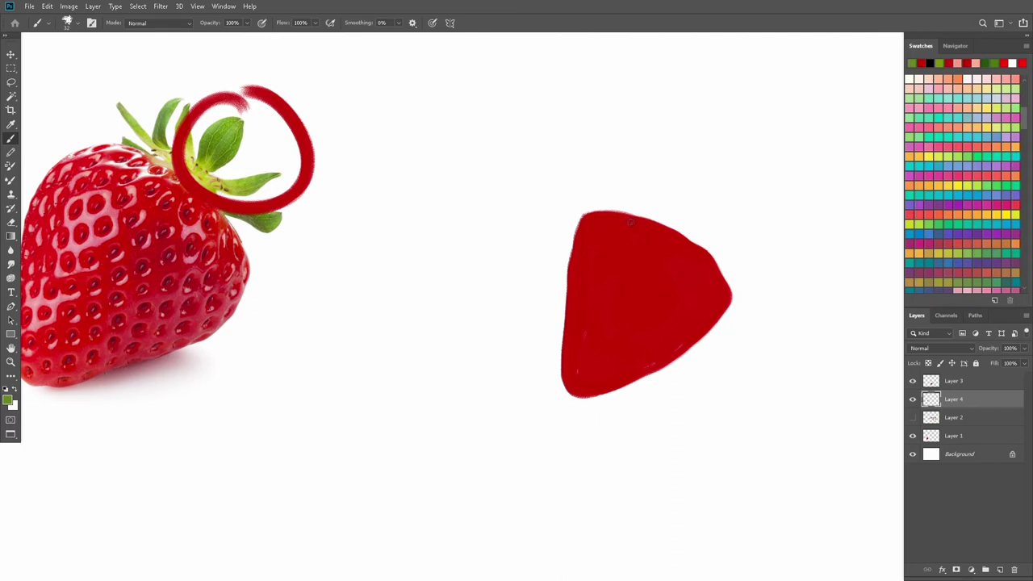
drag(630, 213, 620, 179)
mouse_move(666, 171)
mouse_down()
mouse_move(645, 215)
mouse_move(653, 221)
mouse_move(657, 204)
mouse_move(704, 170)
mouse_move(680, 224)
mouse_move(674, 214)
mouse_move(681, 222)
mouse_move(691, 196)
mouse_up()
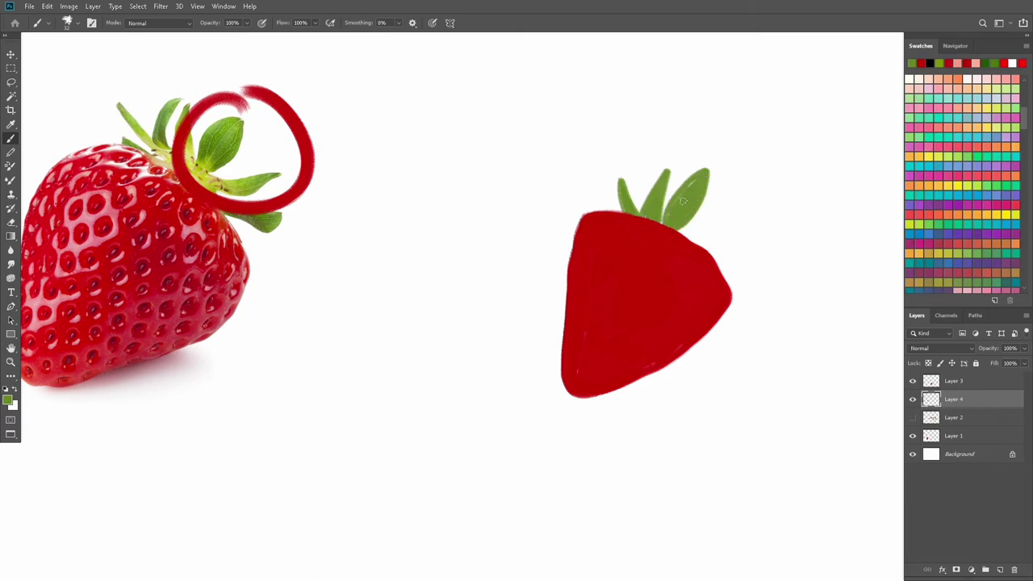
mouse_move(681, 232)
mouse_down()
mouse_move(724, 218)
mouse_move(686, 235)
mouse_move(741, 242)
mouse_move(705, 252)
mouse_up()
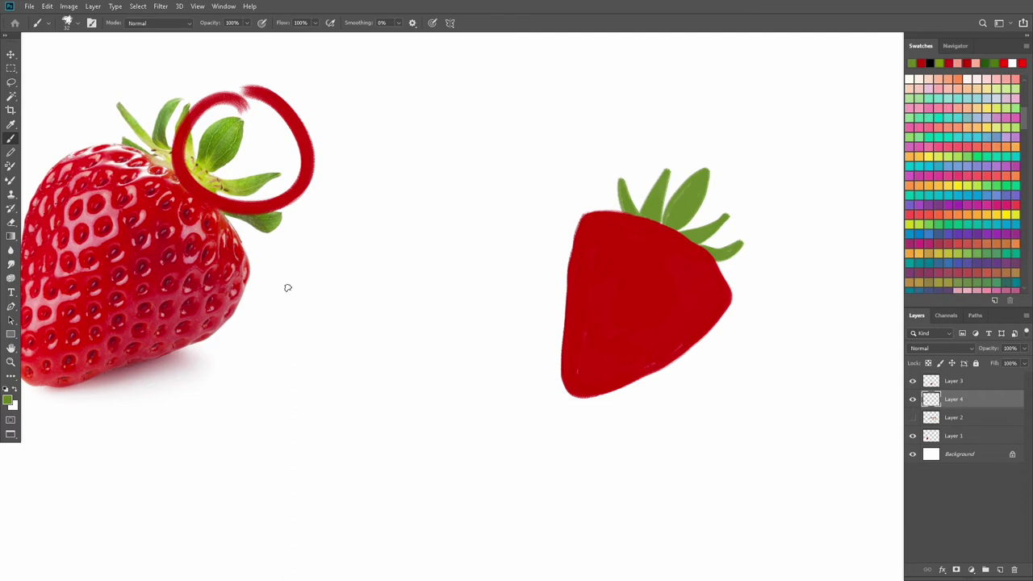
drag(269, 282, 419, 294)
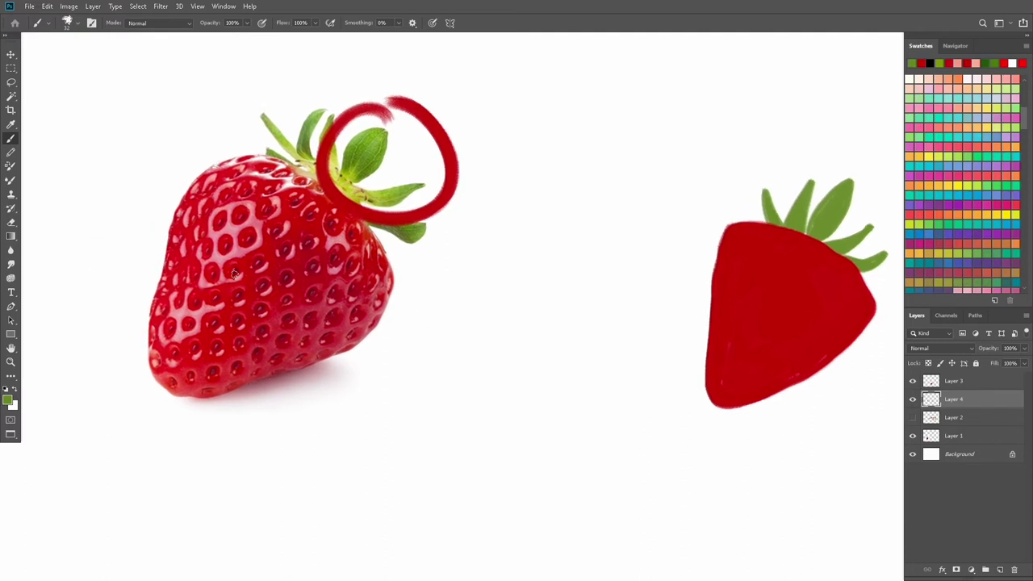
Circle a reference seed in green and sample the dark red seed colour
drag(263, 229, 256, 253)
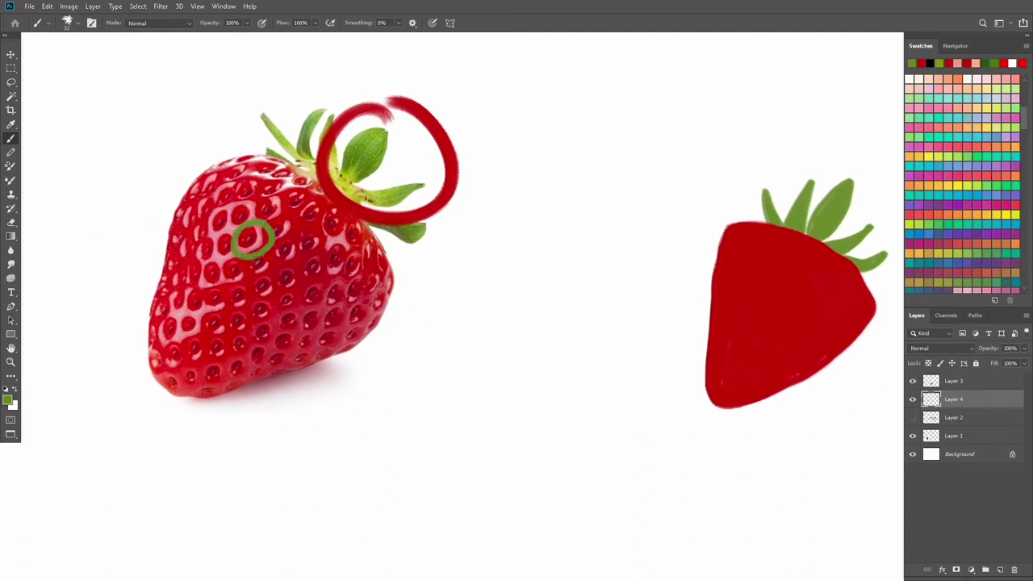
drag(273, 317, 224, 309)
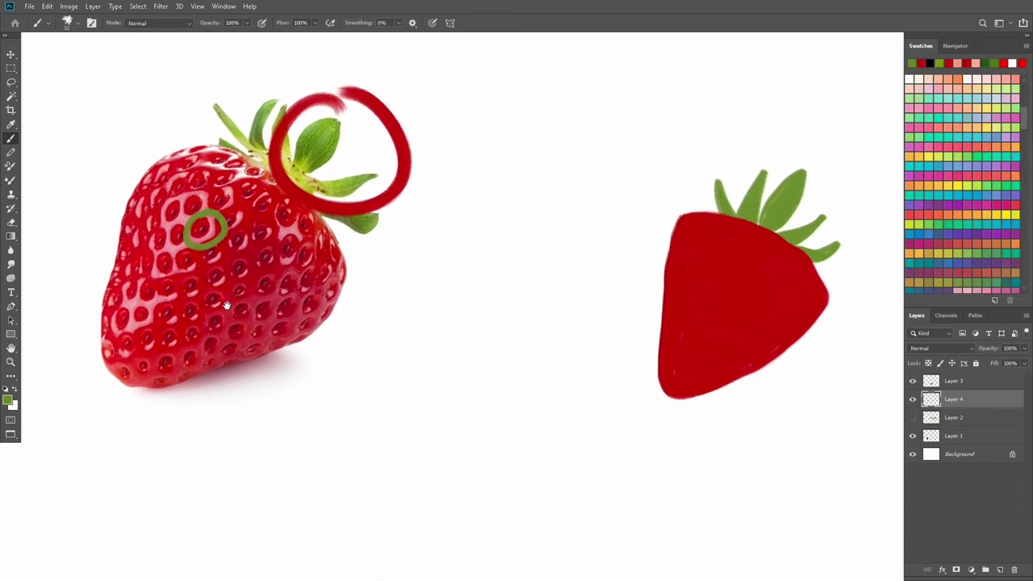
key(i)
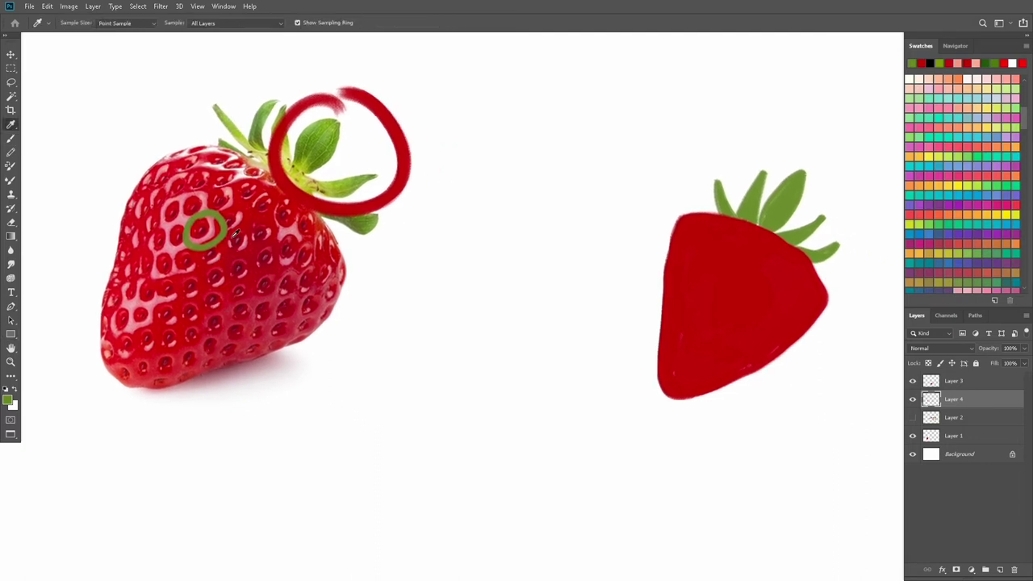
click(234, 233)
click(206, 229)
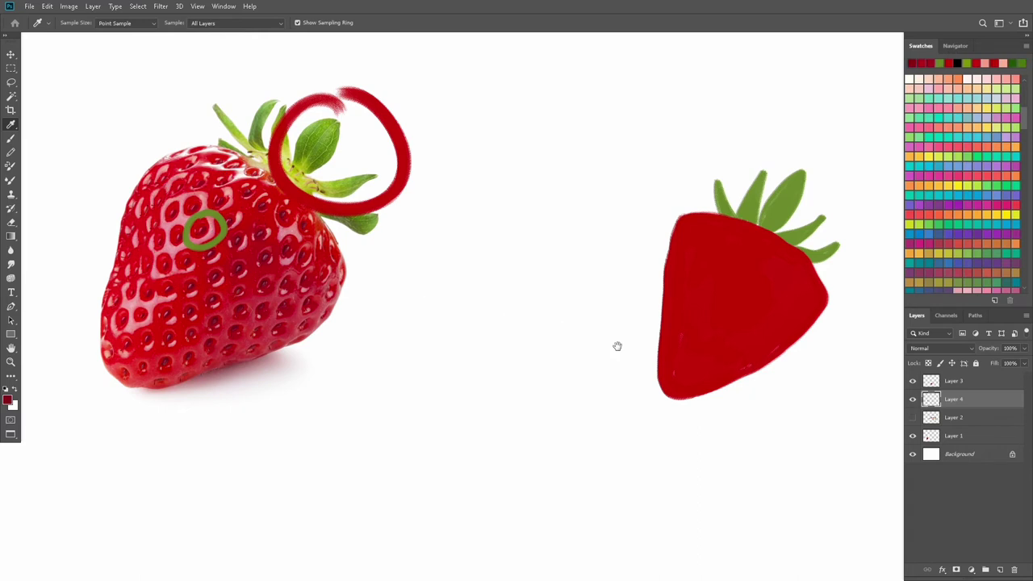
mouse_move(616, 346)
mouse_down()
mouse_move(424, 328)
mouse_move(483, 326)
mouse_up()
key(b)
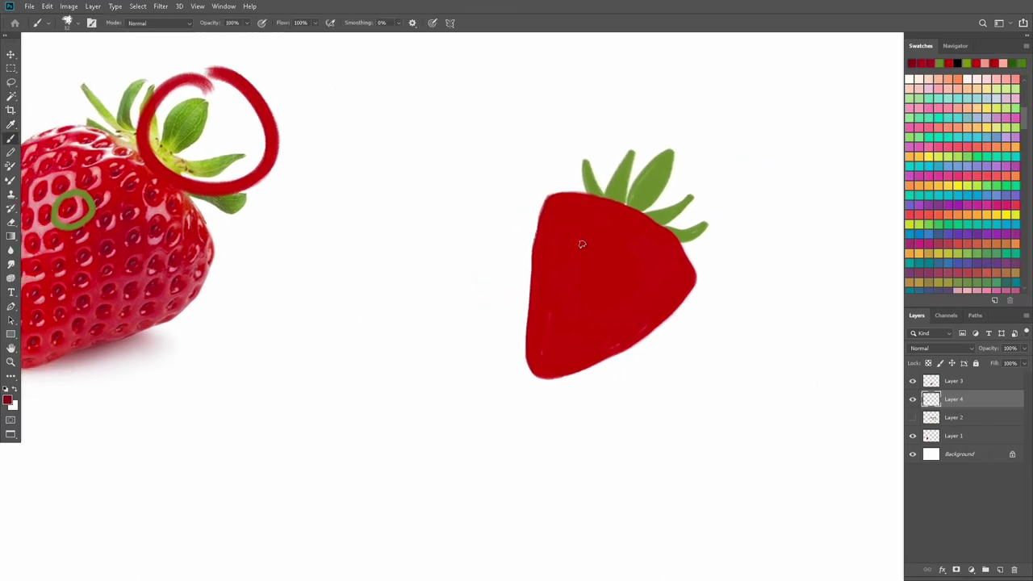
Add a new layer above Layer 3, mark another seed, and sample a pink highlight
click(973, 381)
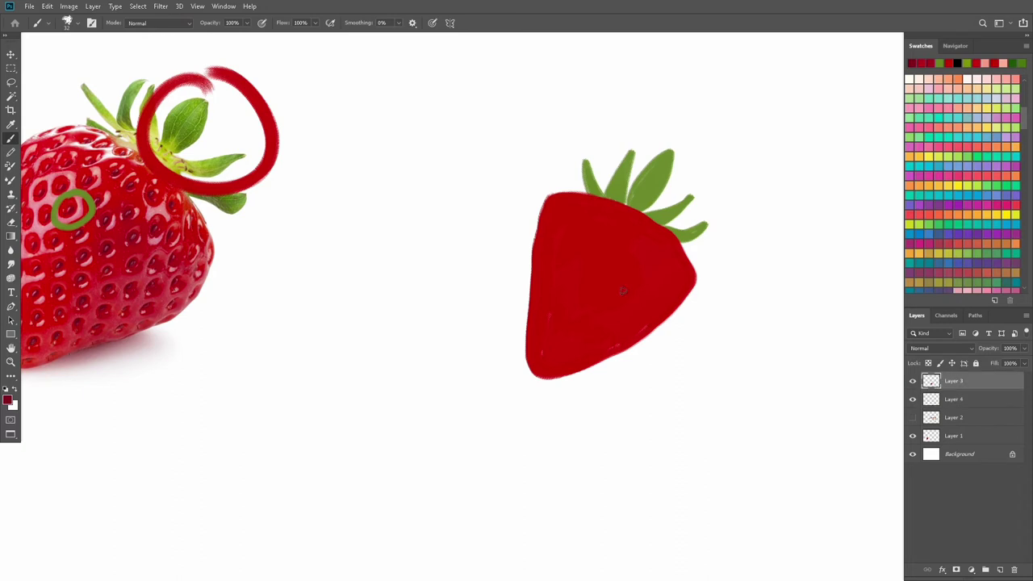
click(1000, 571)
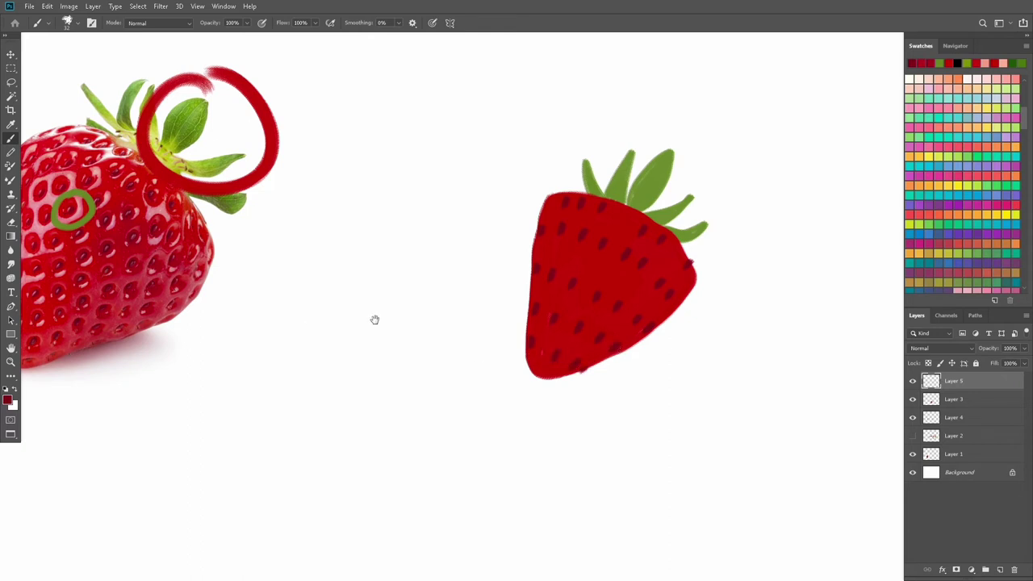
drag(375, 319, 569, 323)
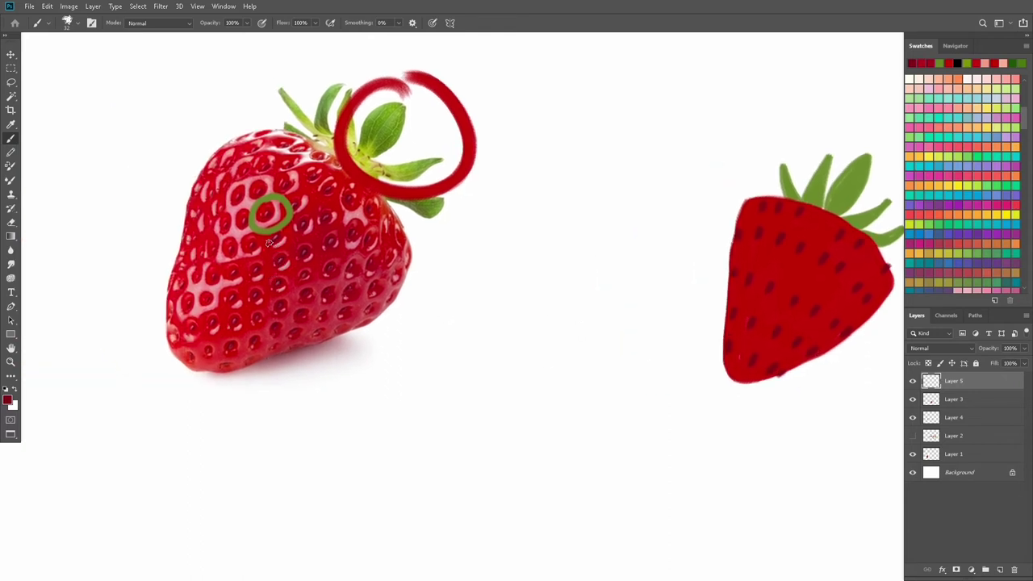
mouse_move(230, 214)
mouse_down()
mouse_move(246, 255)
mouse_move(235, 216)
mouse_up()
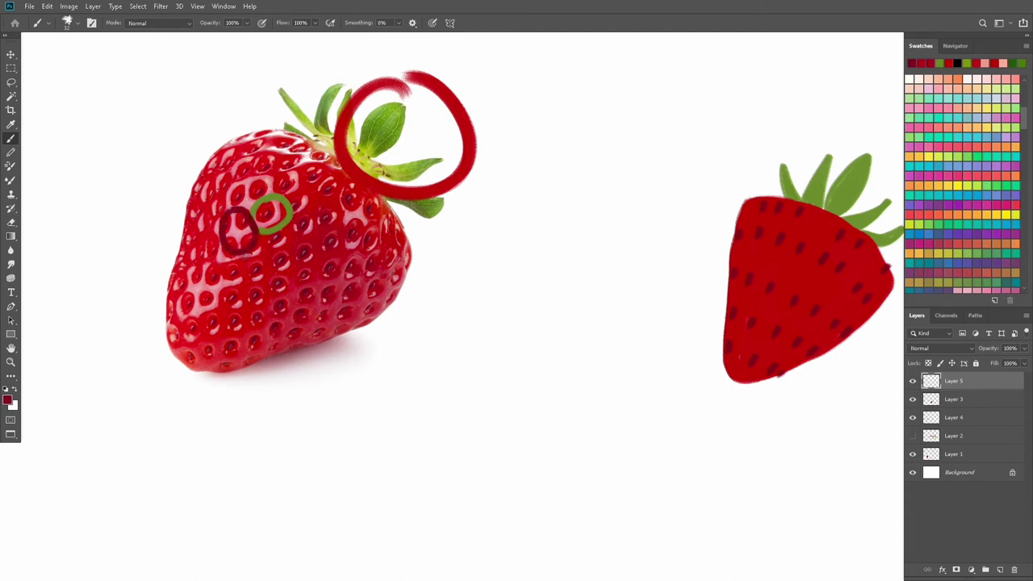
key(i)
click(573, 307)
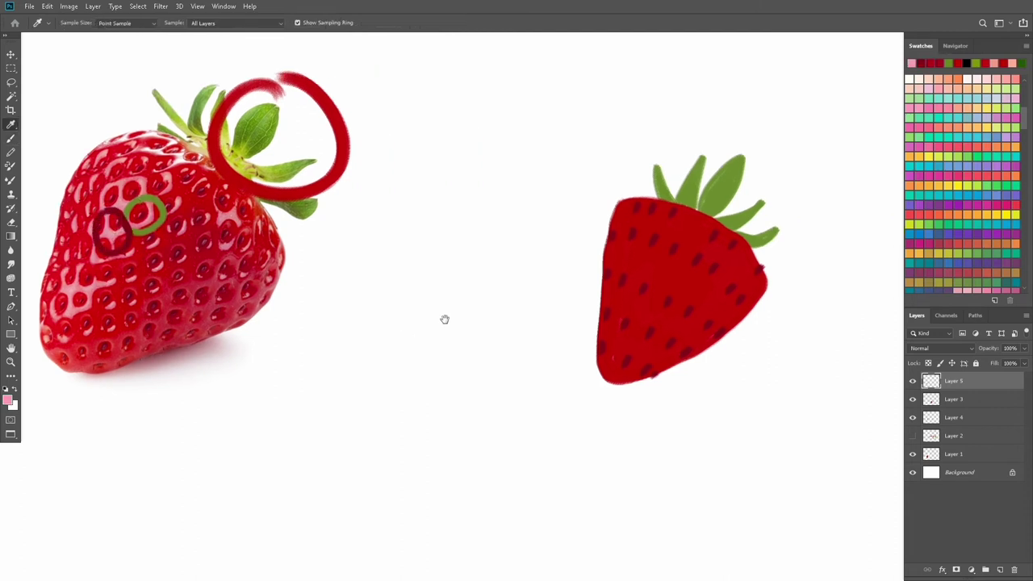
Zoom in and paint pink highlights on the top and middle seeds
drag(668, 335, 445, 318)
key(z)
mouse_move(507, 272)
mouse_down()
mouse_move(565, 298)
mouse_move(503, 272)
mouse_up()
key(b)
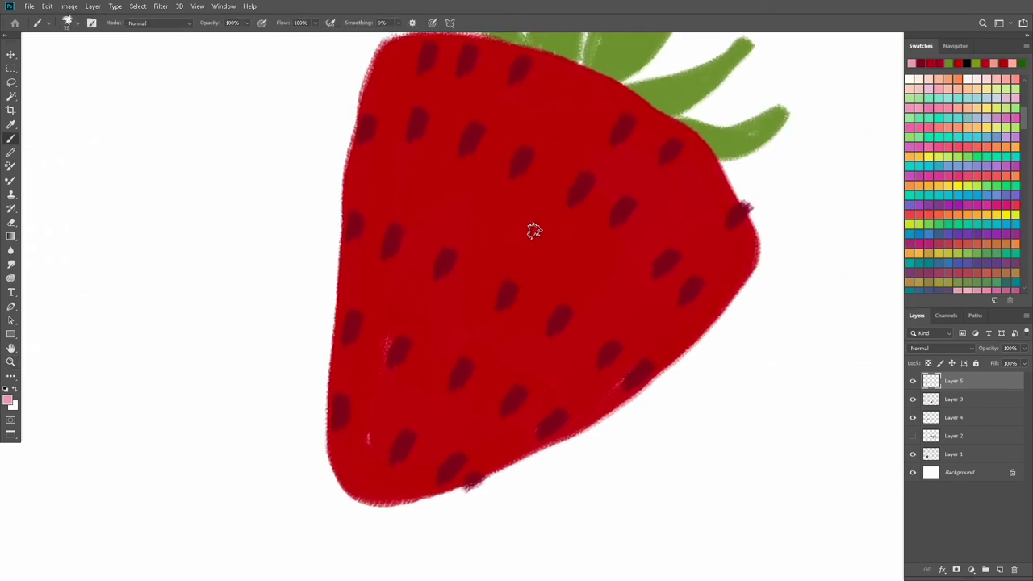
mouse_move(583, 166)
mouse_down()
mouse_move(525, 247)
mouse_move(488, 248)
mouse_up()
drag(456, 196, 440, 223)
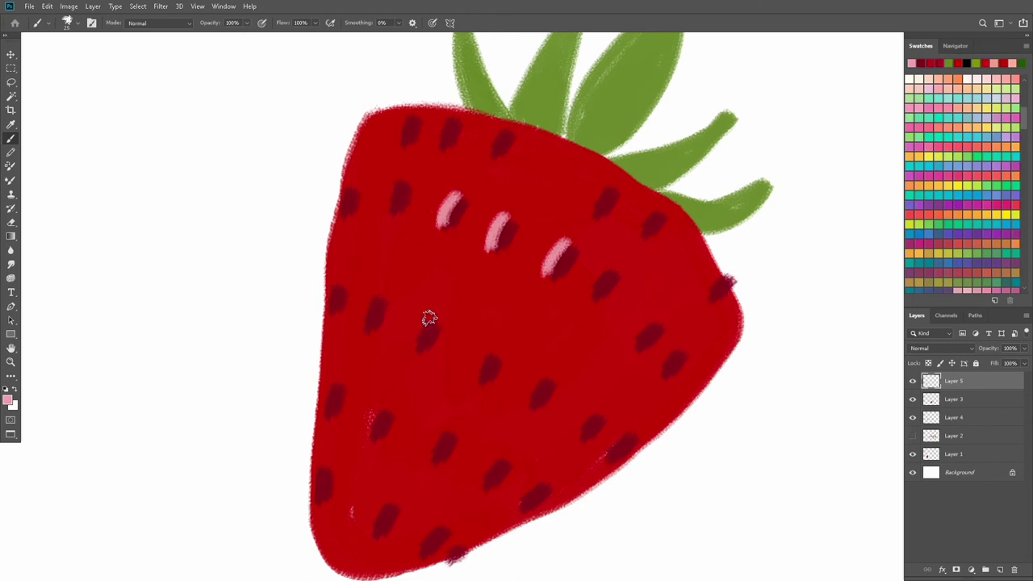
drag(428, 317, 414, 350)
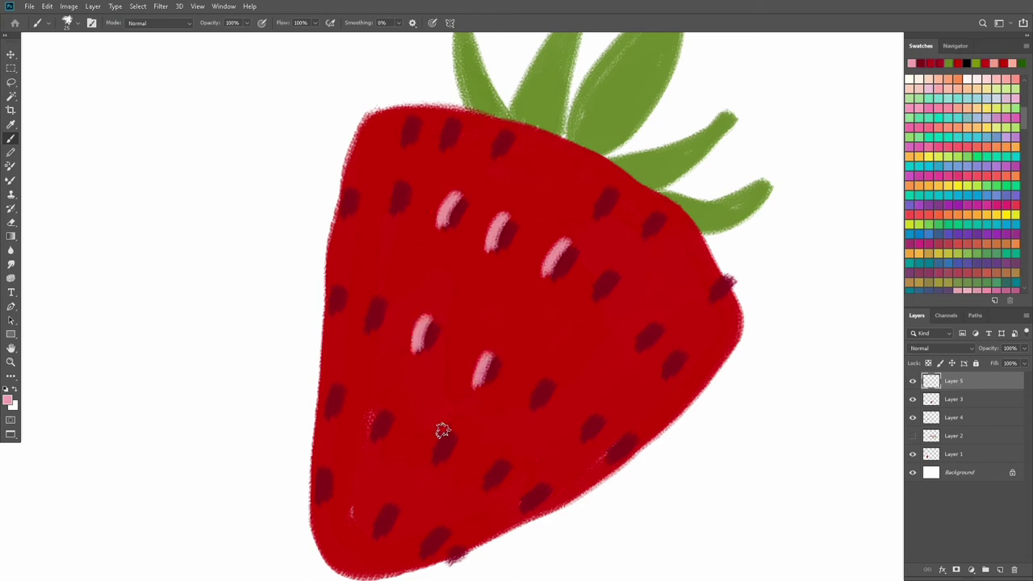
drag(446, 430, 434, 452)
drag(381, 409, 370, 431)
Highlight the seeds along the left edge, near the top, and lower right
key(z)
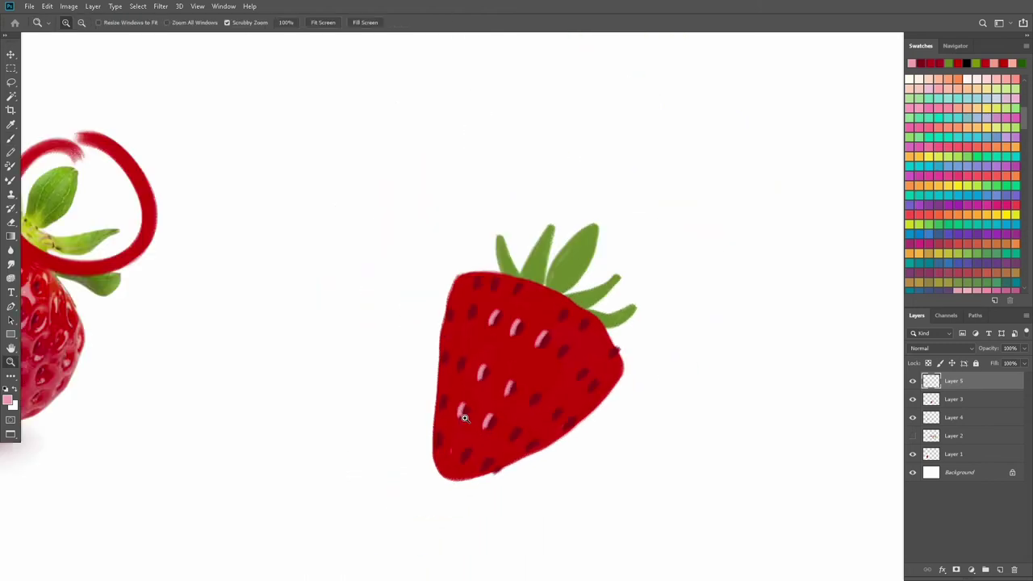
key(b)
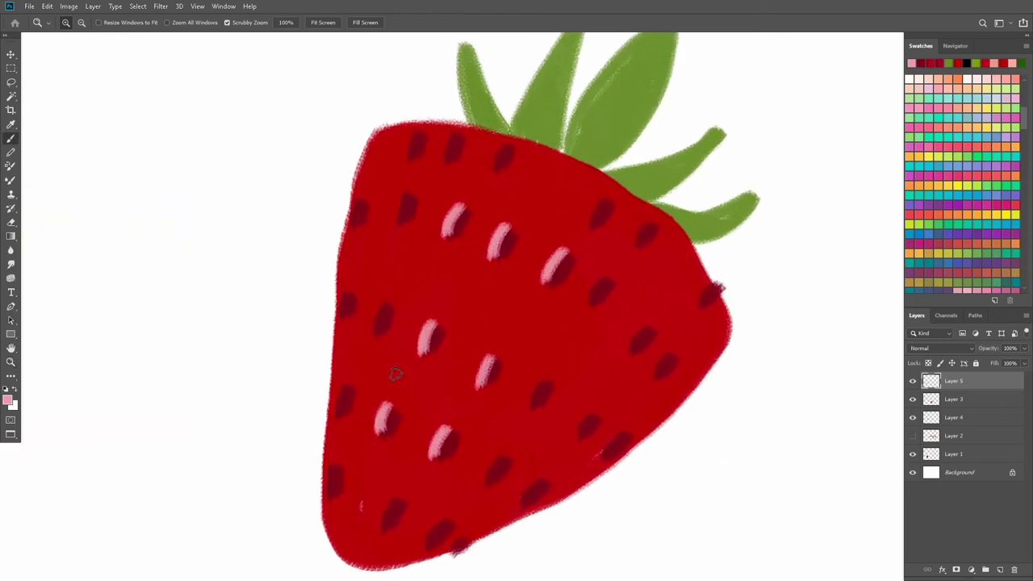
drag(381, 303, 371, 331)
drag(404, 192, 396, 219)
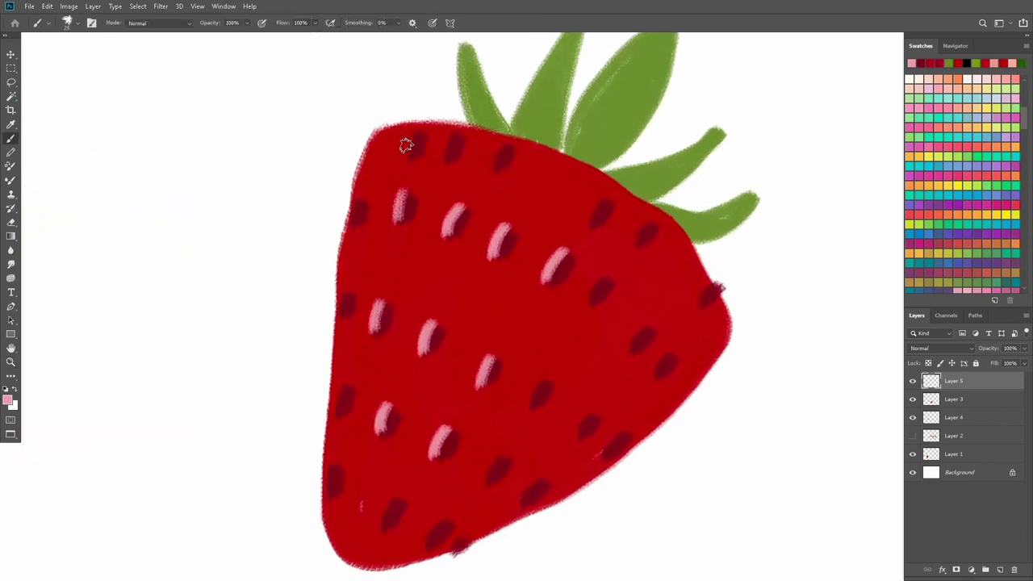
drag(416, 132, 407, 155)
drag(345, 289, 339, 318)
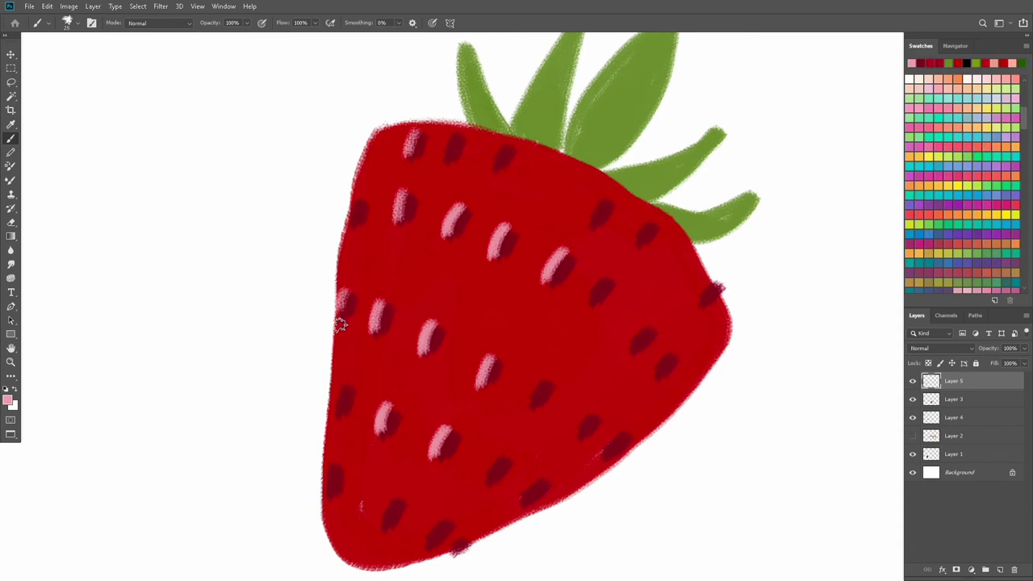
drag(343, 384, 336, 408)
drag(496, 456, 483, 481)
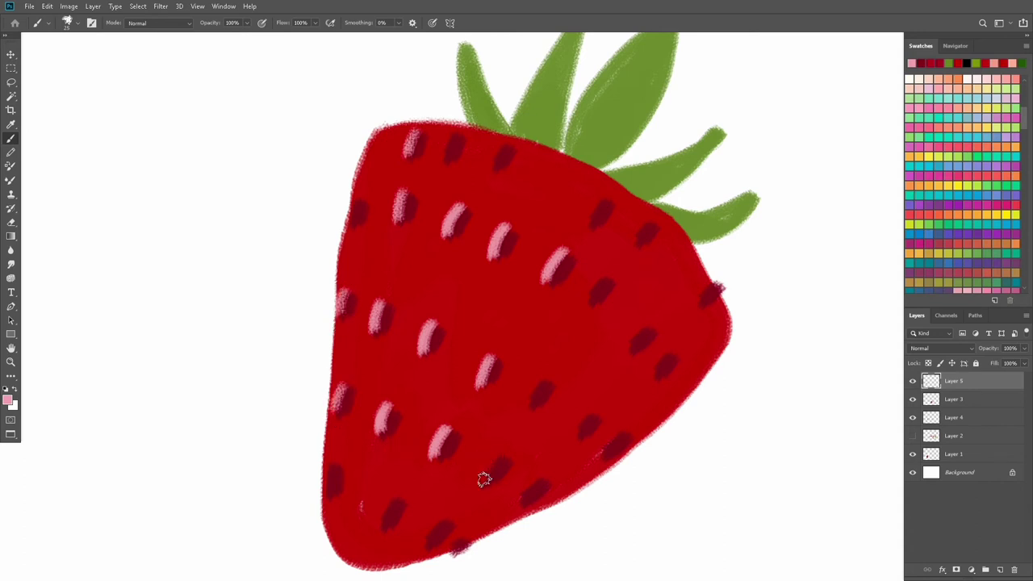
drag(542, 378, 534, 400)
Highlight the remaining right-side and bottom seeds, then zoom out to the whole canvas
drag(607, 274, 594, 297)
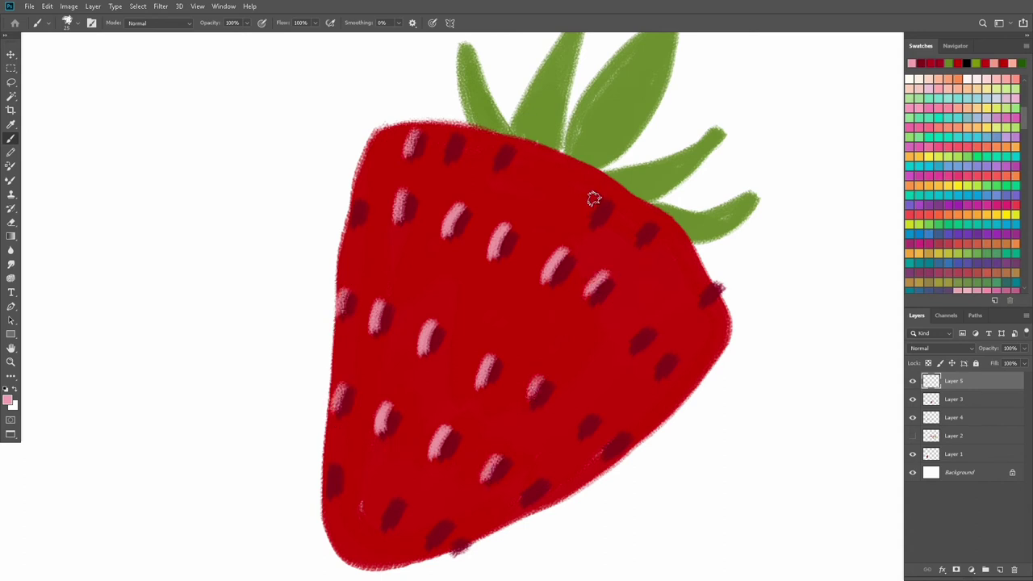
mouse_move(602, 199)
mouse_down()
mouse_move(591, 222)
mouse_move(635, 246)
mouse_up()
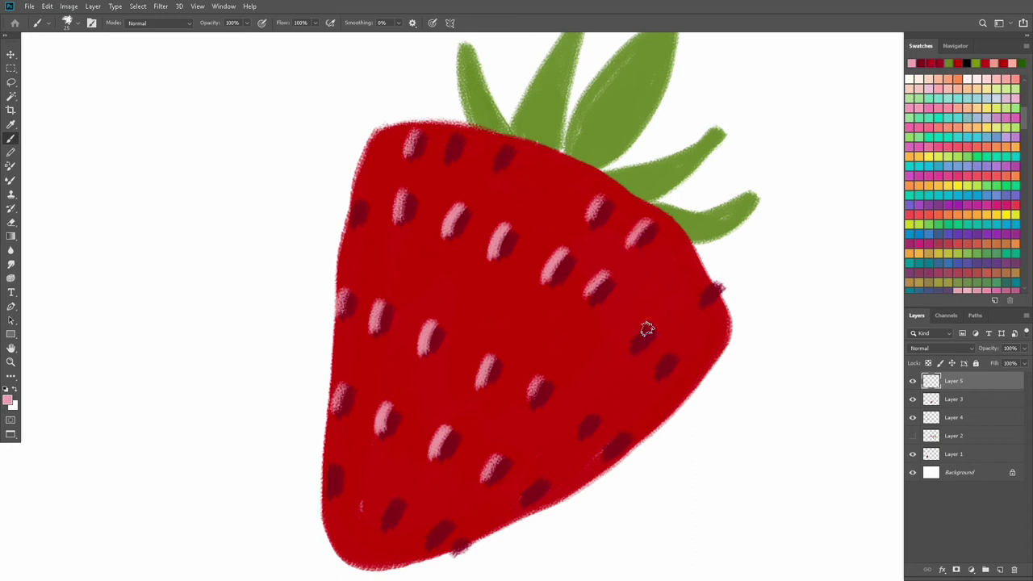
drag(646, 329, 627, 353)
drag(592, 416, 579, 435)
drag(539, 477, 527, 497)
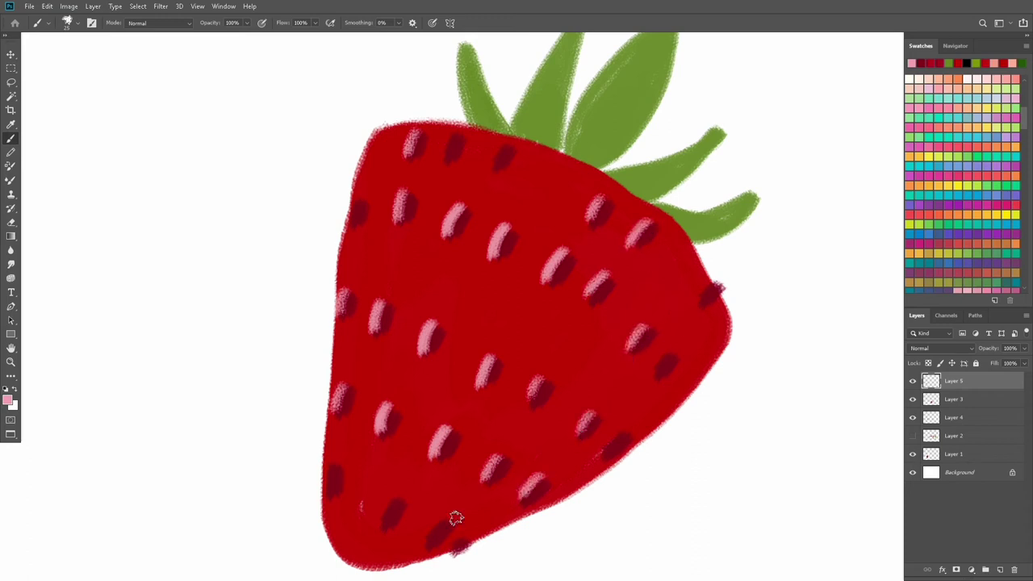
mouse_move(431, 540)
mouse_down()
mouse_move(442, 521)
mouse_move(395, 500)
mouse_up()
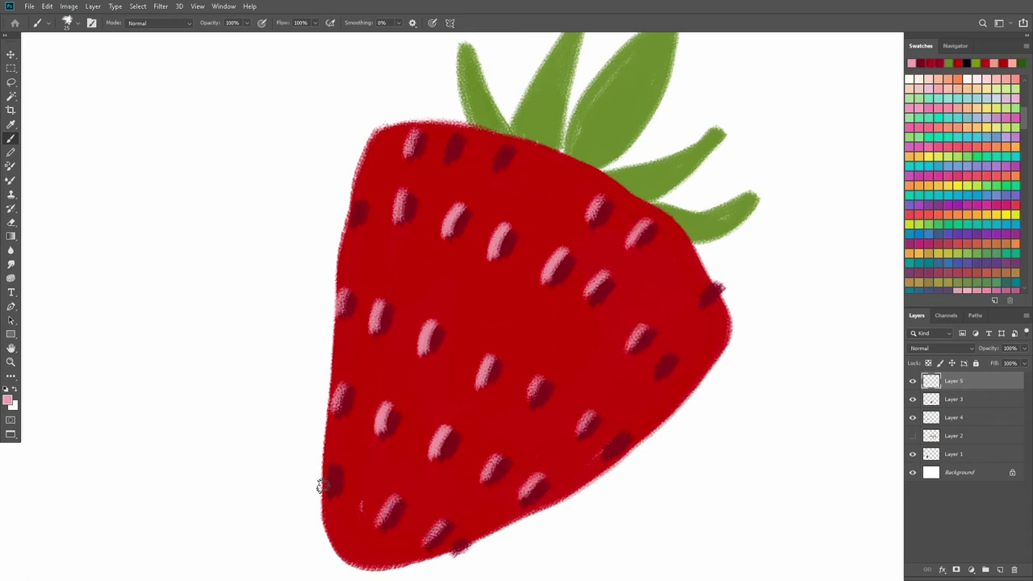
key(z)
mouse_move(452, 476)
mouse_down()
mouse_move(370, 474)
mouse_move(615, 475)
mouse_up()
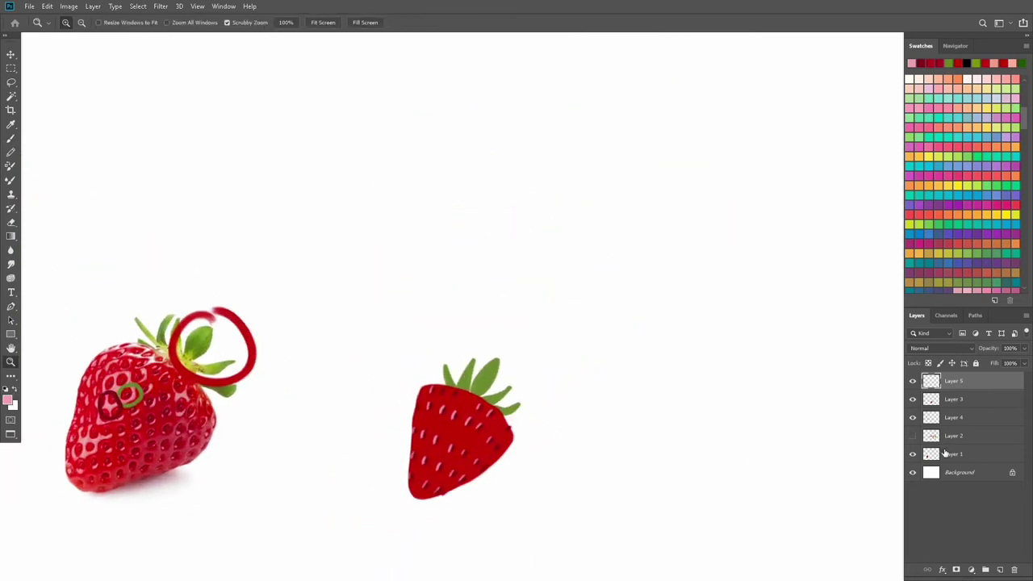
Lasso around the photo strawberry and delete the stray marks on both layers
click(955, 404)
key(l)
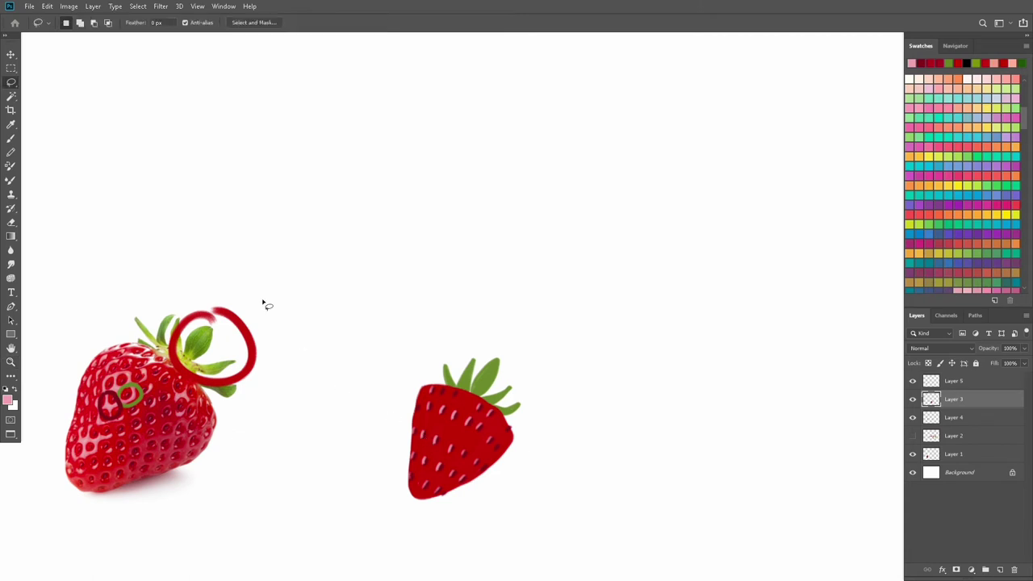
mouse_move(245, 272)
mouse_down()
mouse_move(234, 462)
mouse_move(288, 363)
mouse_up()
click(951, 418)
key(Delete)
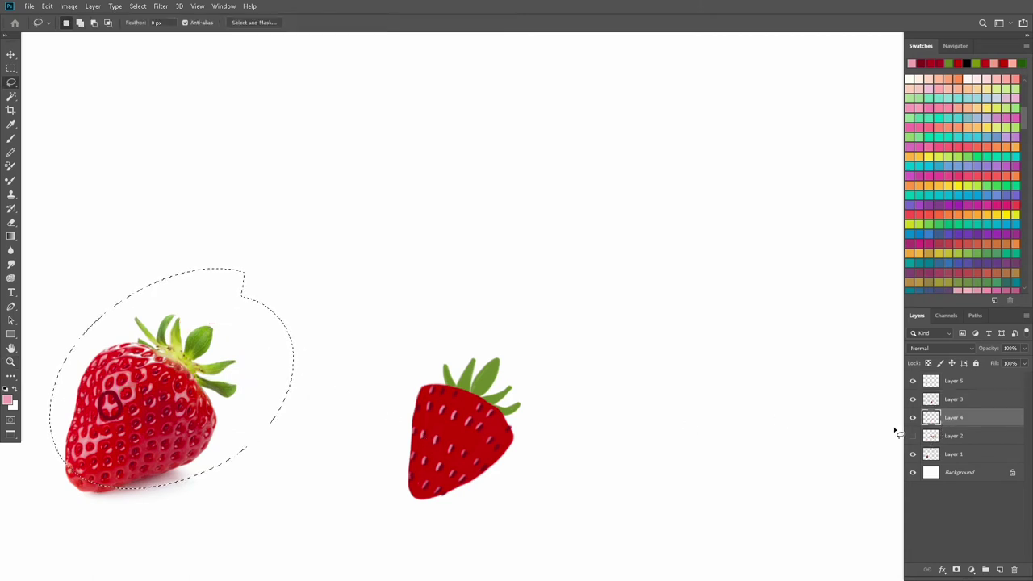
click(974, 385)
key(Delete)
key(ctrl+d)
key(d)
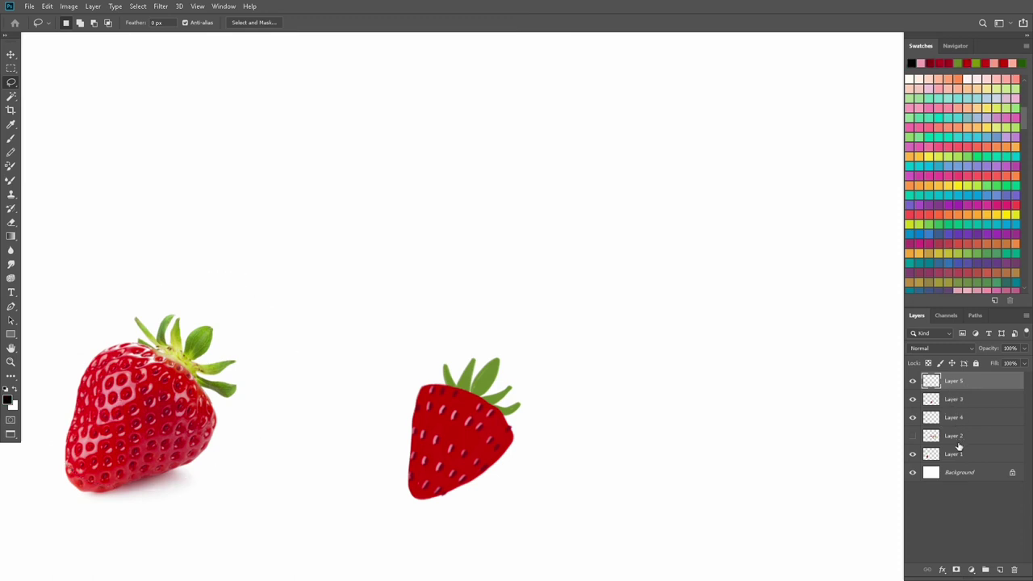
Hide the photo layer and merge Layers 3–5 into one
click(913, 454)
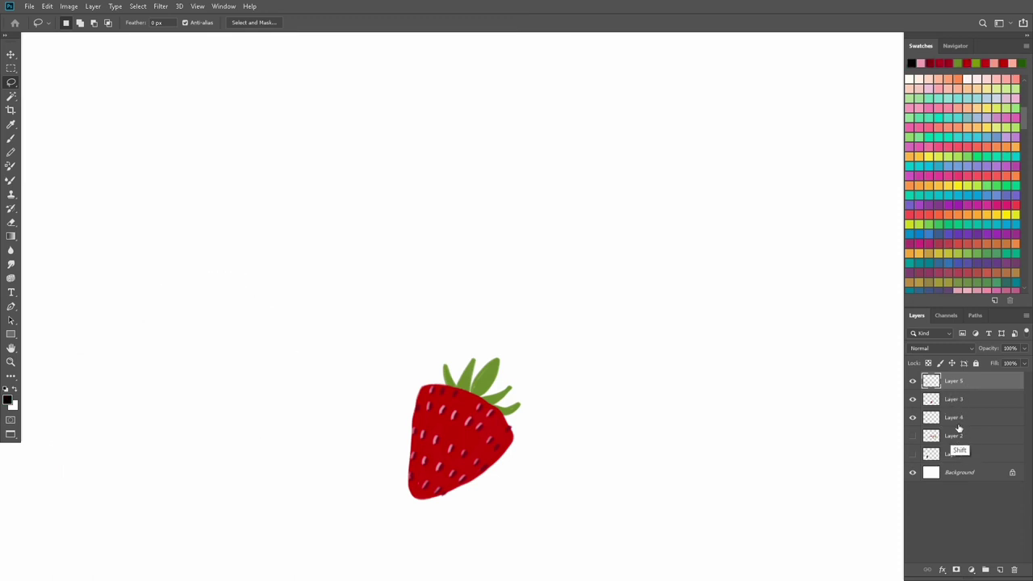
shift+click(961, 420)
key(ctrl+e)
Alt-drag the painted strawberry into seven copies, four over three, then zoom in
key(v)
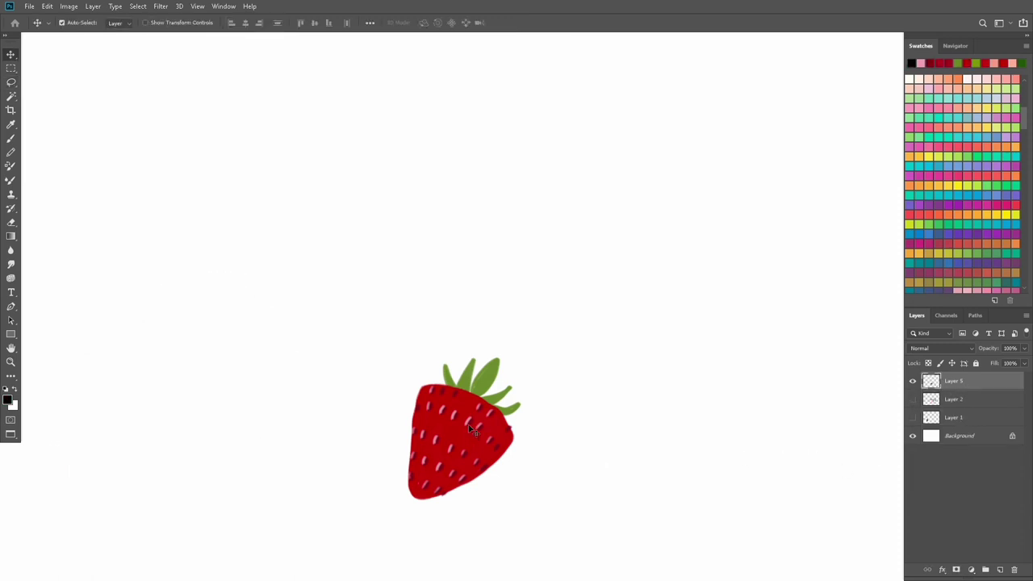
mouse_move(448, 423)
mouse_down()
mouse_move(276, 357)
mouse_move(216, 244)
mouse_move(495, 260)
mouse_up()
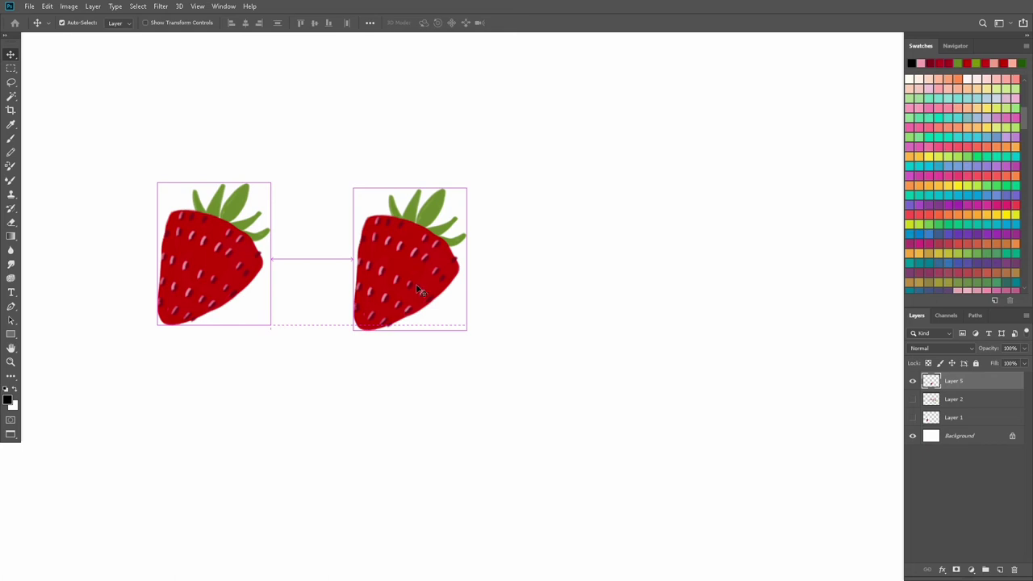
drag(403, 315, 405, 315)
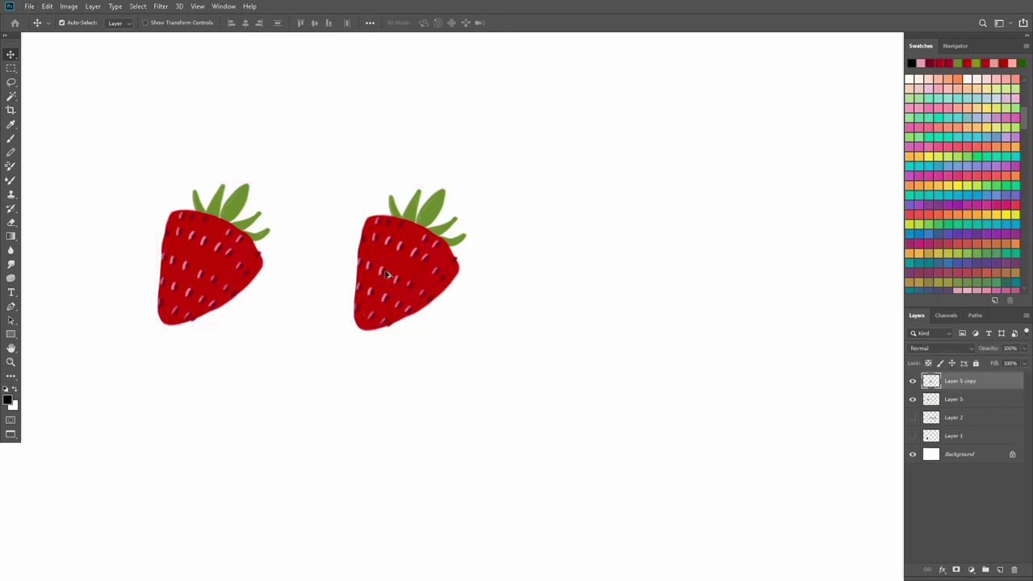
mouse_move(389, 267)
mouse_down()
mouse_move(599, 276)
mouse_move(799, 266)
mouse_up()
mouse_move(642, 300)
mouse_down()
mouse_move(685, 430)
mouse_move(273, 418)
mouse_up()
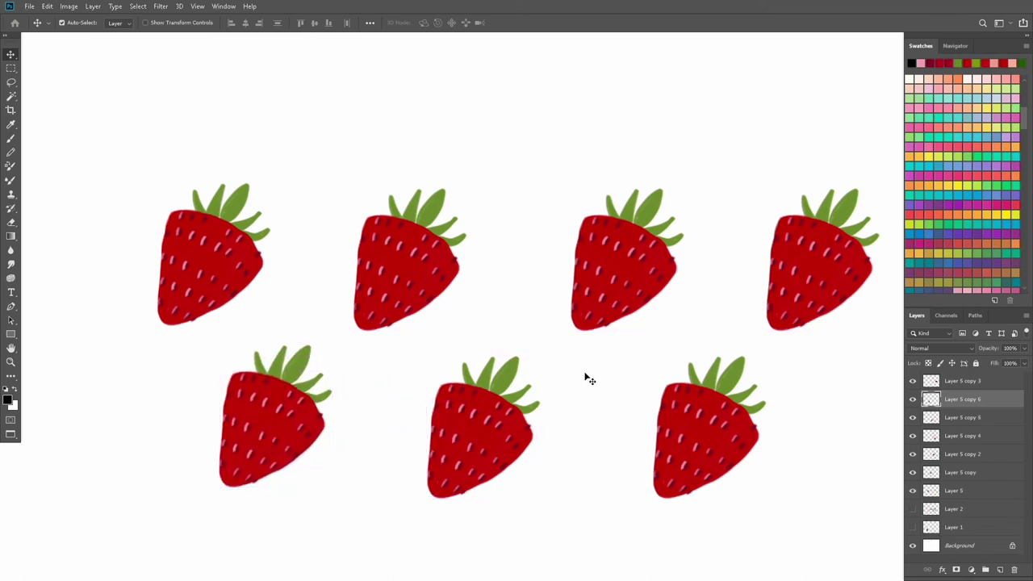
key(z)
mouse_move(565, 380)
mouse_down()
mouse_move(595, 384)
mouse_move(564, 376)
mouse_up()
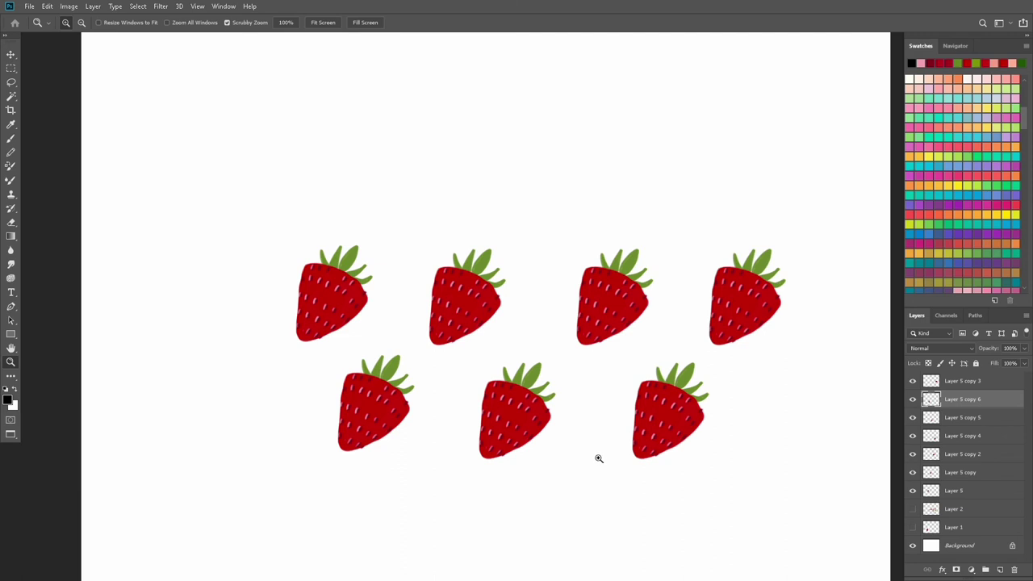
drag(473, 465, 489, 471)
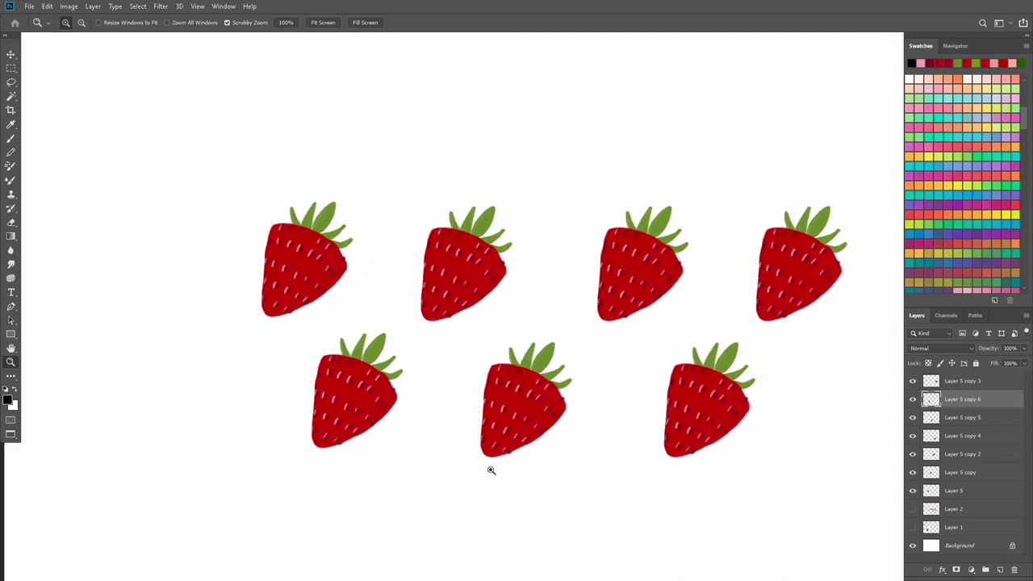
On a new top layer, paint a face on the first strawberry and an eye and arm on the second
key(b)
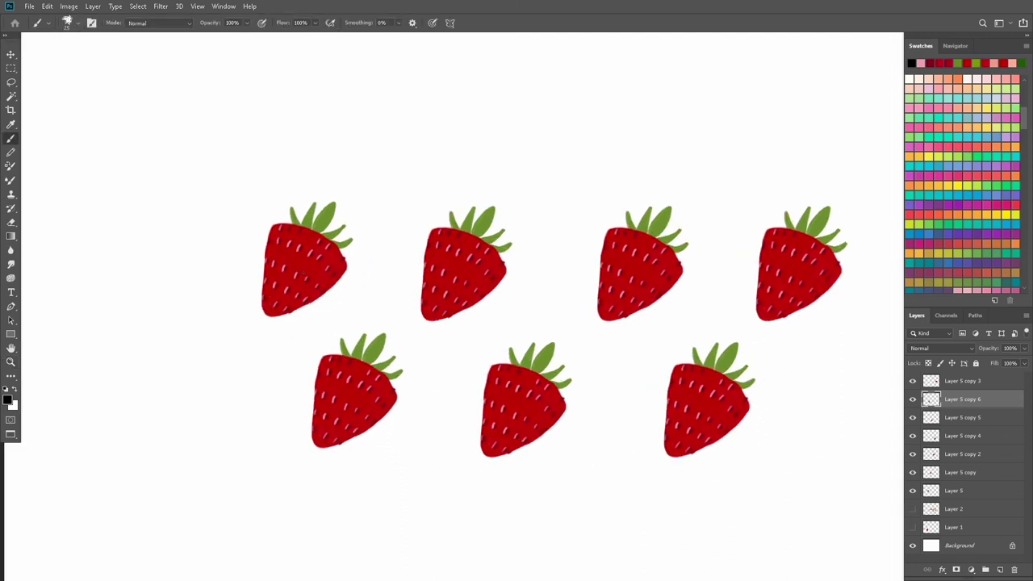
key(z)
click(315, 270)
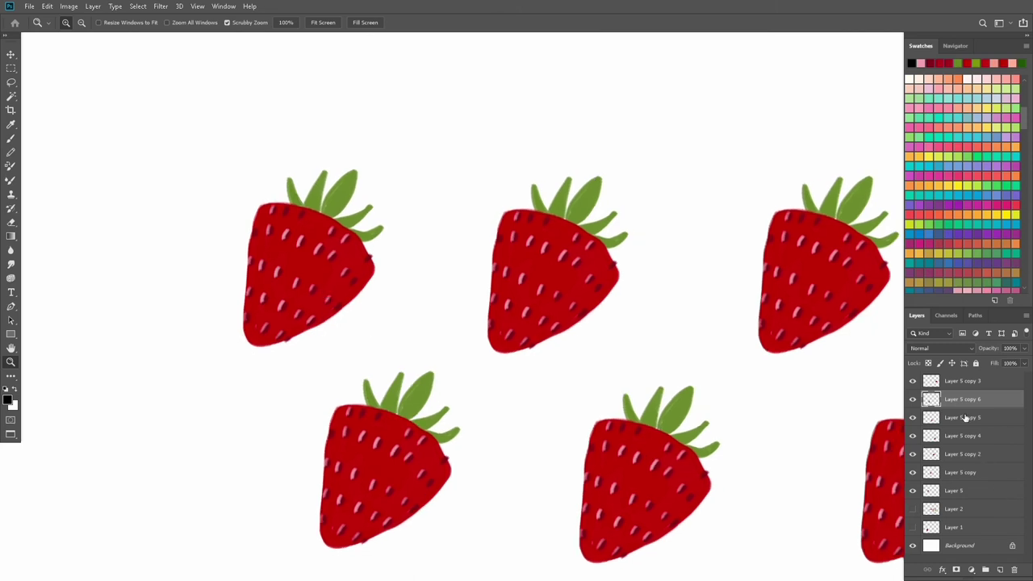
click(965, 381)
click(1000, 569)
key(b)
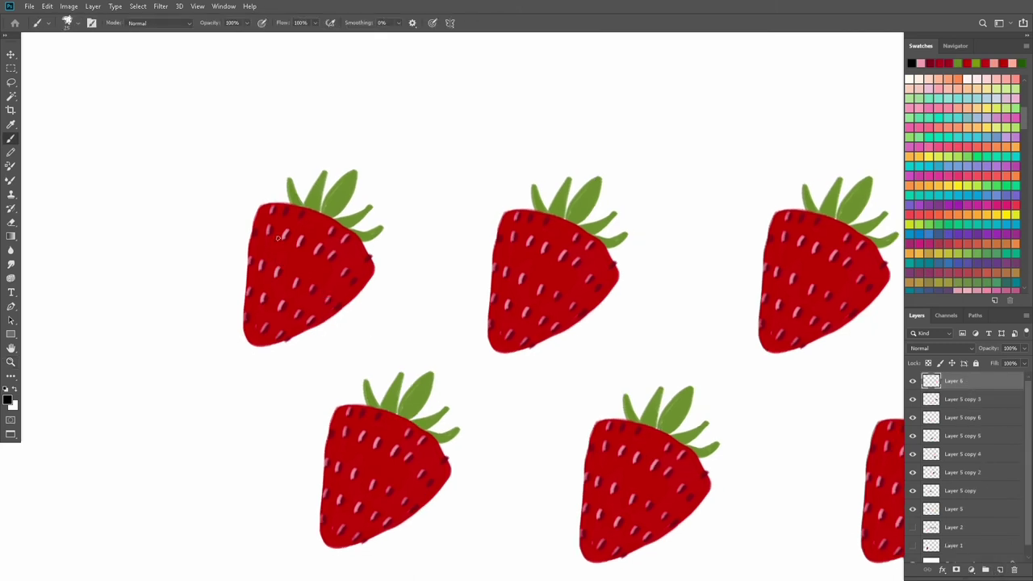
mouse_move(276, 241)
mouse_down()
mouse_move(328, 256)
mouse_move(280, 280)
mouse_up()
mouse_move(578, 265)
mouse_down()
mouse_move(536, 289)
mouse_move(654, 297)
mouse_move(634, 282)
mouse_move(615, 288)
mouse_move(623, 270)
mouse_up()
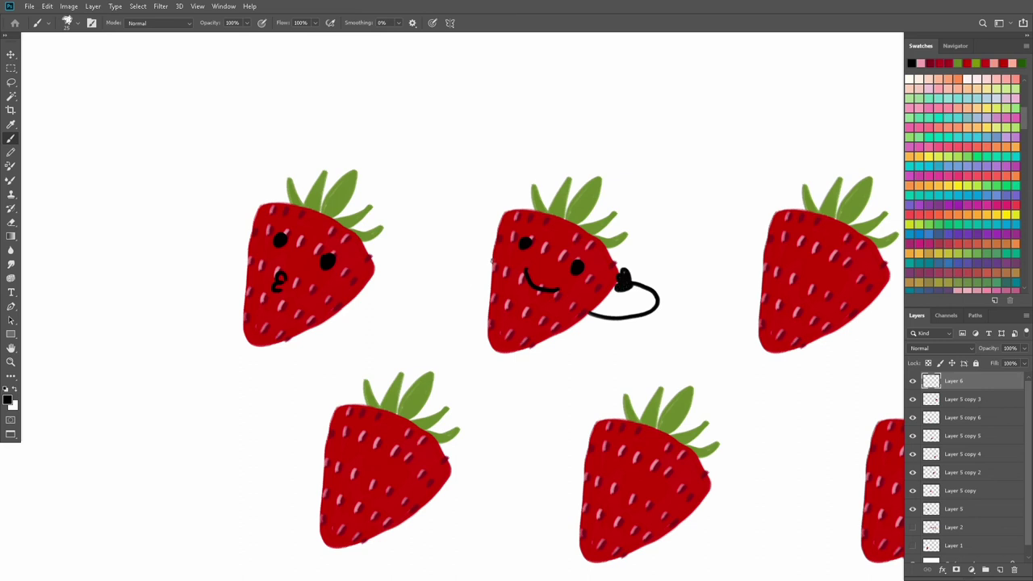
drag(491, 255, 472, 289)
Draw closed eyes and a curving arm with a fingered hand on the third strawberry
drag(710, 291, 476, 299)
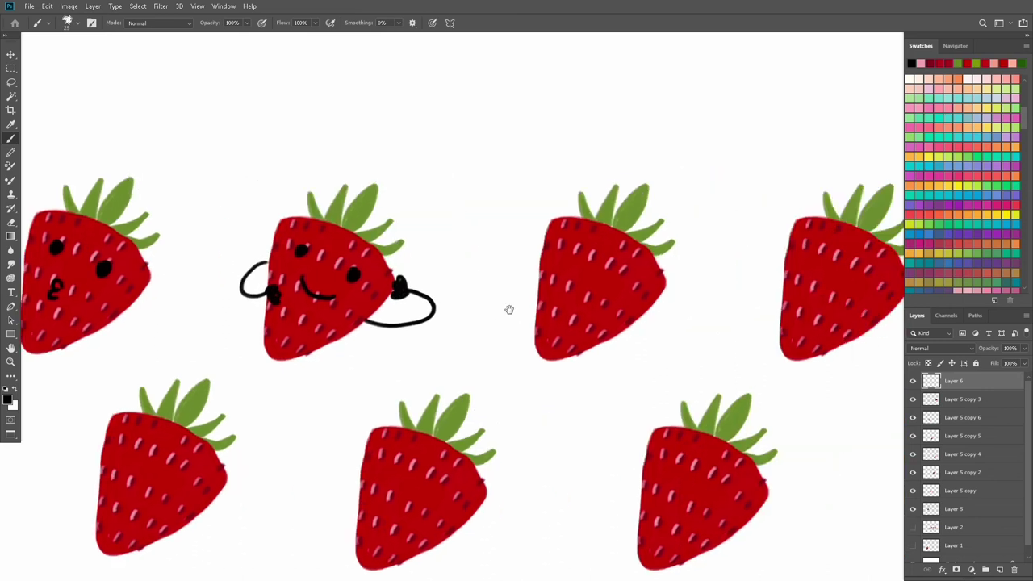
drag(550, 257, 622, 294)
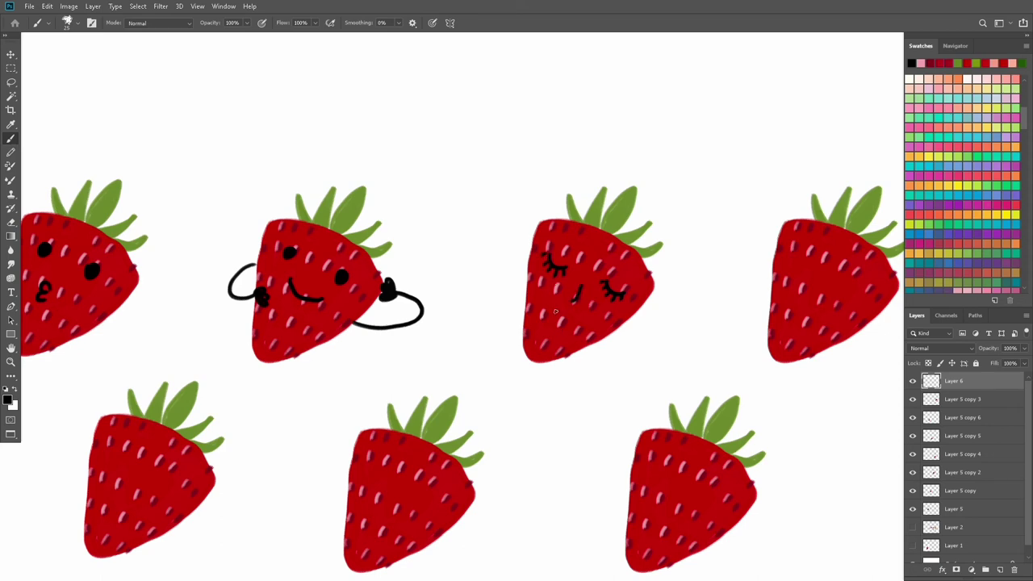
drag(638, 293, 571, 300)
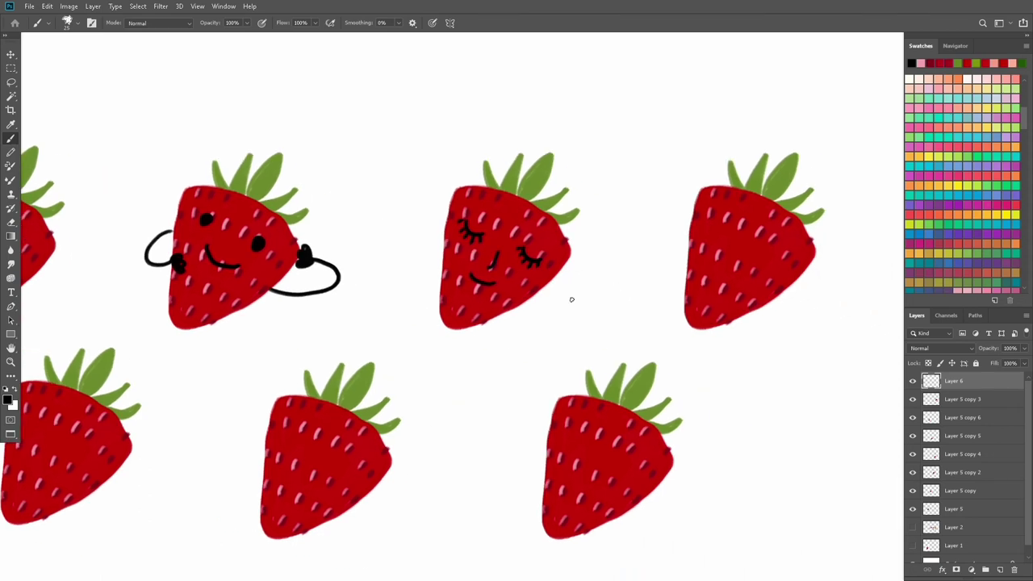
mouse_move(444, 250)
mouse_down()
mouse_move(441, 273)
mouse_move(565, 300)
mouse_move(589, 284)
mouse_move(576, 284)
mouse_up()
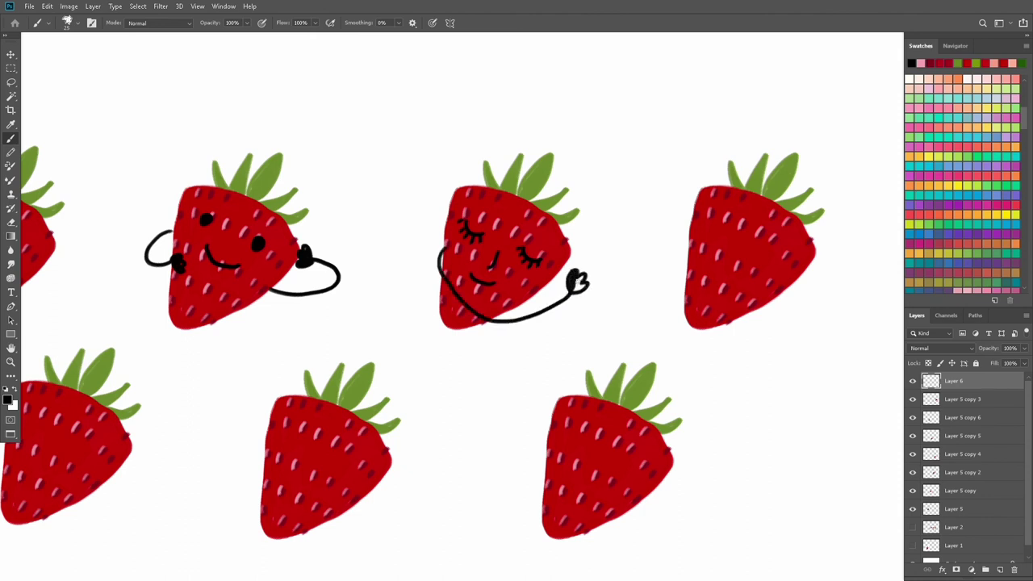
mouse_move(510, 312)
mouse_down()
mouse_move(546, 300)
mouse_move(578, 254)
mouse_move(583, 269)
mouse_up()
drag(565, 263, 559, 279)
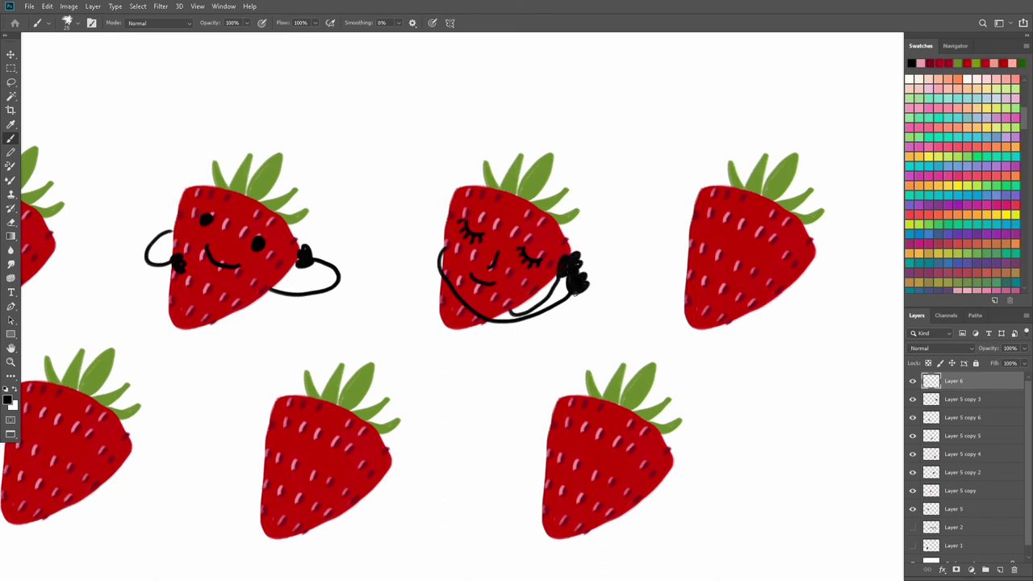
drag(589, 316, 423, 347)
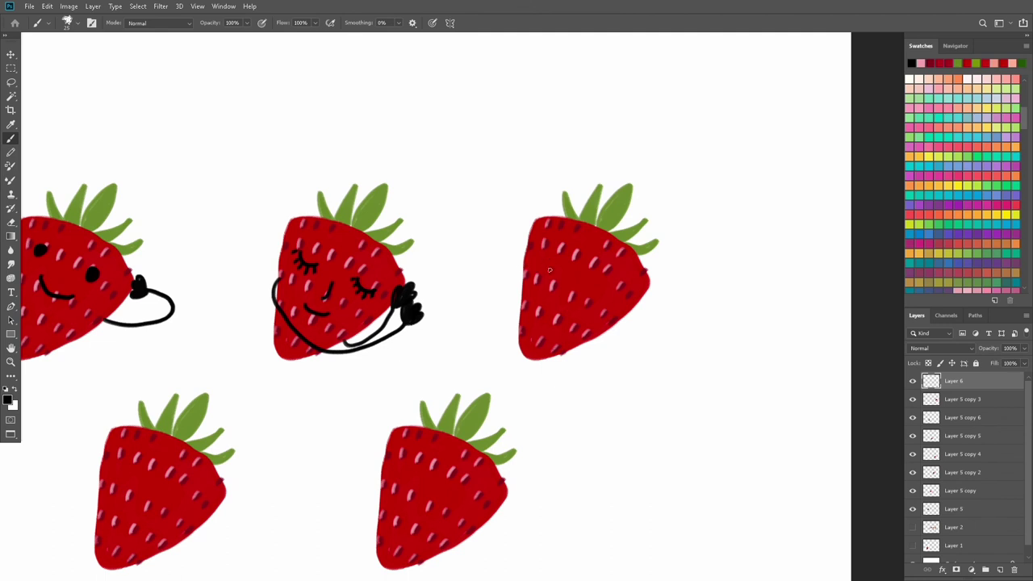
Paint an eye on the fourth strawberry, then two eyes and a mouth on the lower-left one
mouse_move(549, 270)
mouse_down()
mouse_move(552, 256)
mouse_move(591, 282)
mouse_move(558, 297)
mouse_move(581, 308)
mouse_up()
mouse_move(522, 380)
mouse_down()
mouse_move(573, 331)
mouse_move(767, 278)
mouse_move(790, 256)
mouse_up()
drag(163, 315, 160, 322)
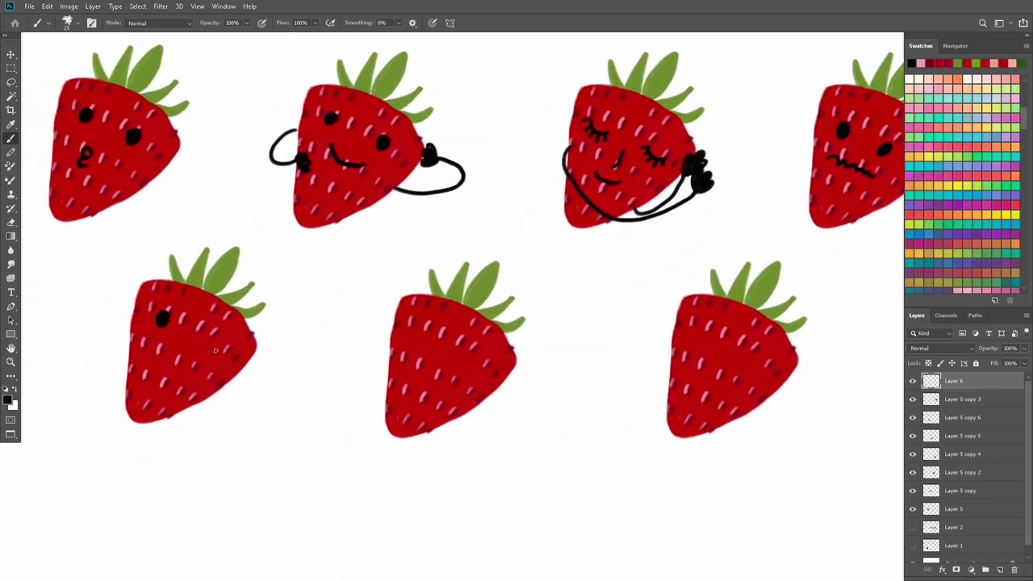
drag(218, 337, 215, 344)
mouse_move(131, 342)
mouse_down()
mouse_move(197, 374)
mouse_move(176, 392)
mouse_move(139, 373)
mouse_move(160, 365)
mouse_move(182, 376)
mouse_up()
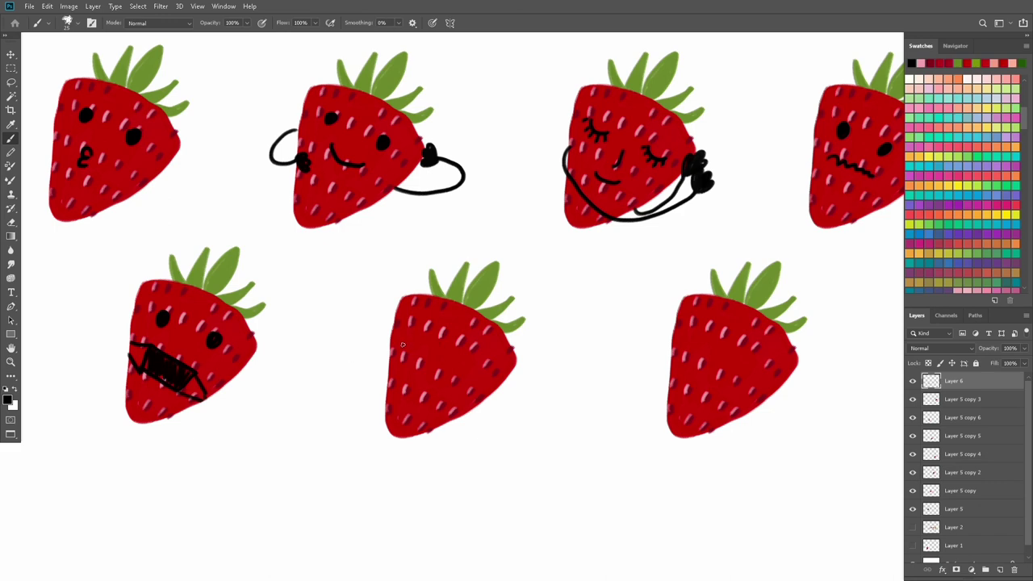
Paint an eye on the lower-middle strawberry and an eye and smile on the lower-right one
mouse_move(415, 324)
mouse_down()
mouse_move(467, 352)
mouse_move(441, 368)
mouse_up()
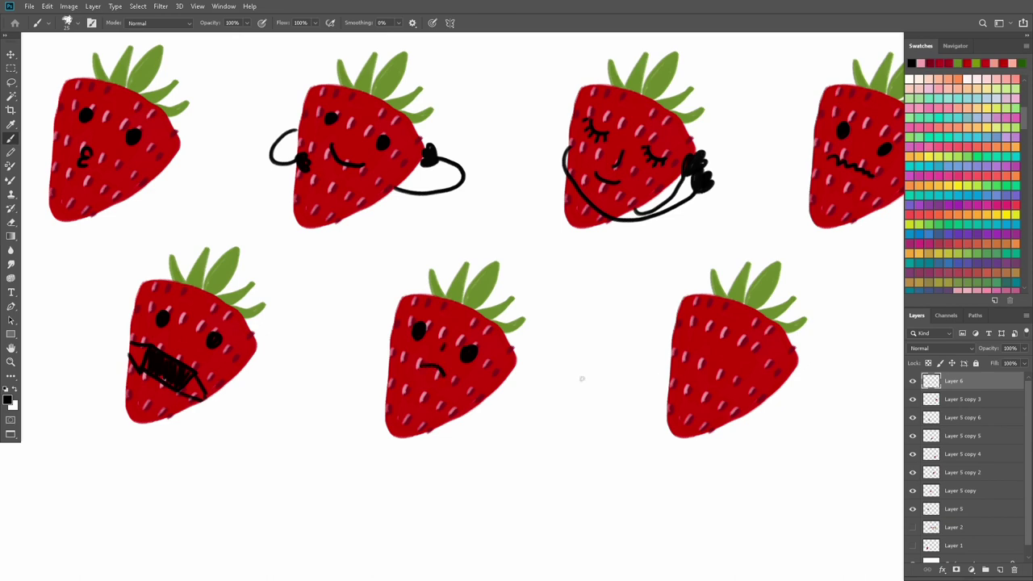
drag(581, 378, 426, 346)
drag(547, 296, 549, 300)
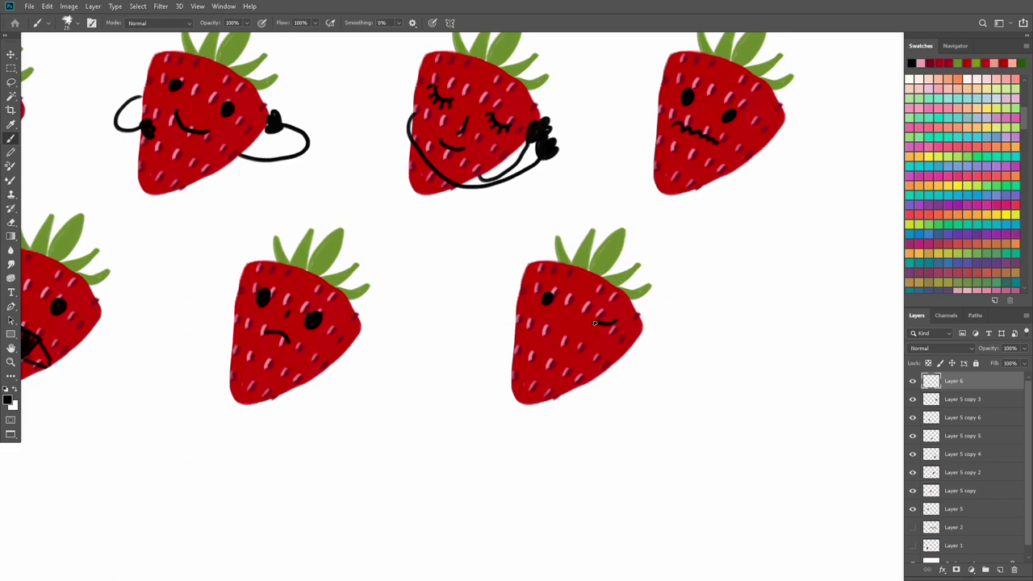
drag(538, 317, 573, 339)
Zoom out to all seven strawberries, preview them full screen, and stop the recording
key(z)
mouse_move(514, 394)
mouse_down()
mouse_move(503, 396)
mouse_move(526, 404)
mouse_move(439, 385)
mouse_move(495, 396)
mouse_move(553, 466)
mouse_up()
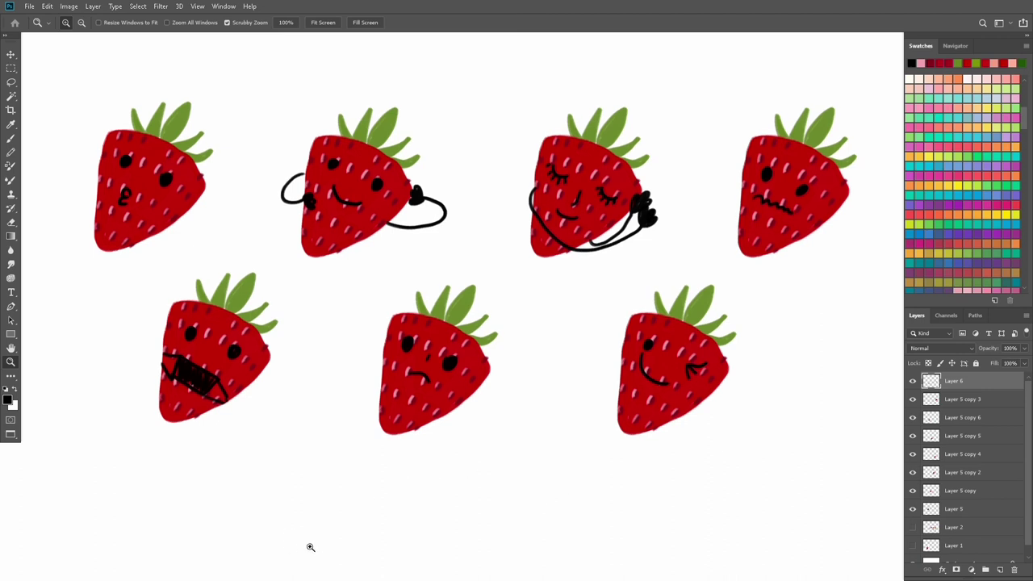
key(f)
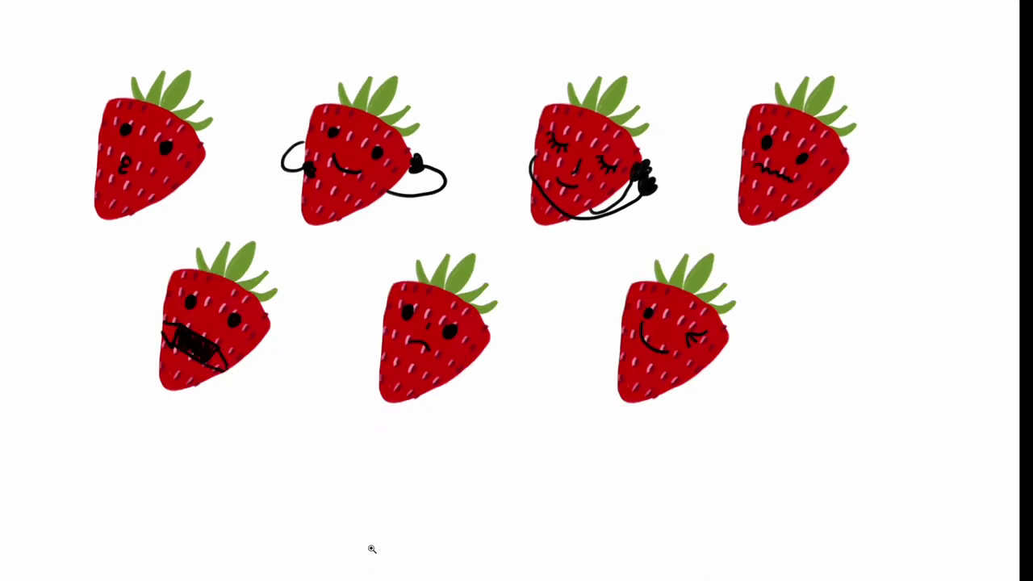
key(f)
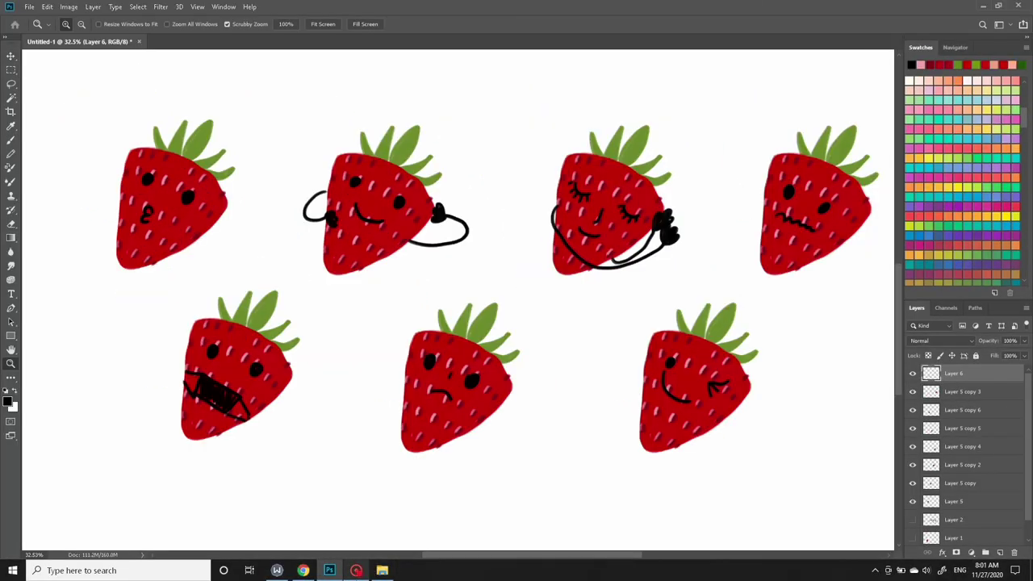
click(356, 571)
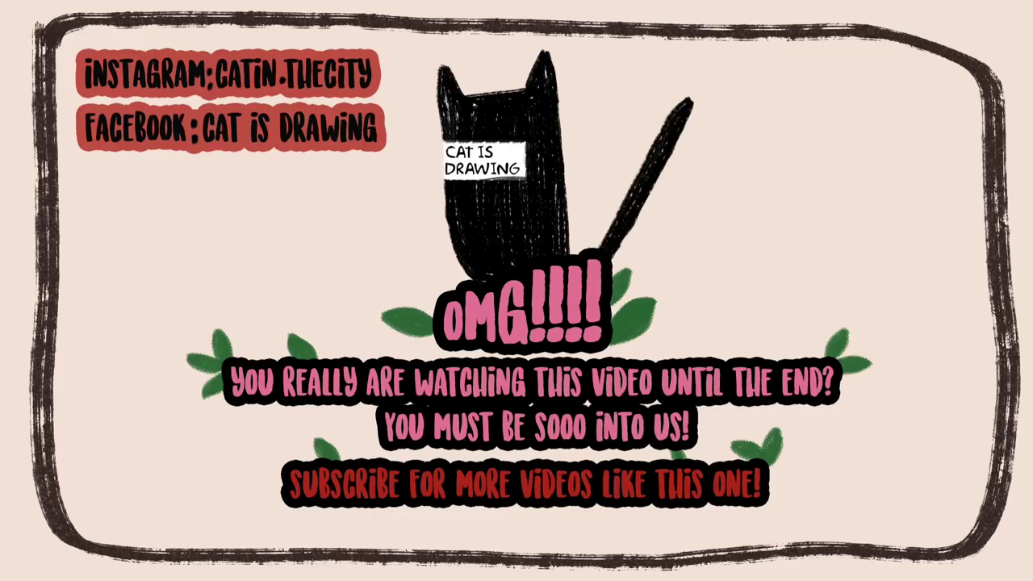